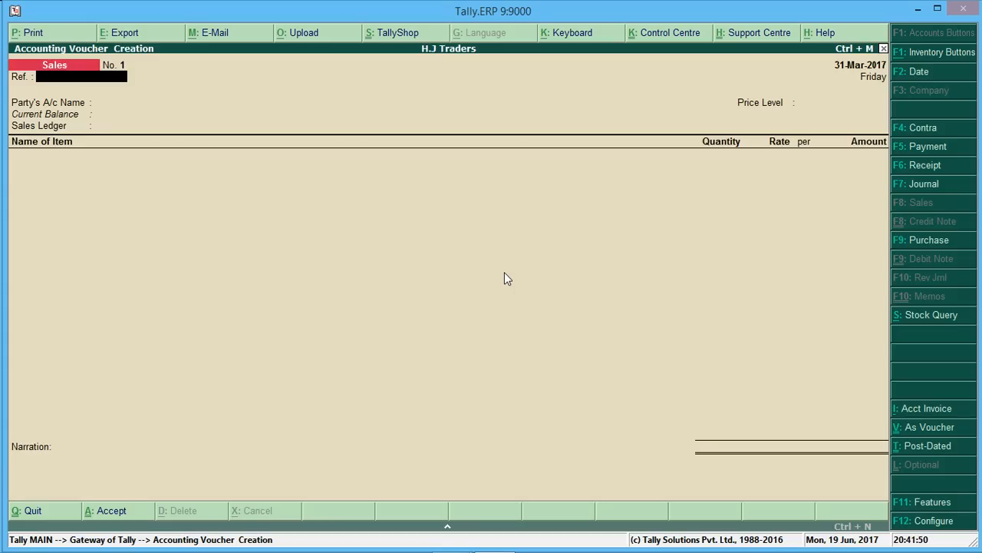
- Choose Customer B as the sales voucher's party account and enter the reference "deleivery challan no-3"
{"action": "key", "text": "Return"}
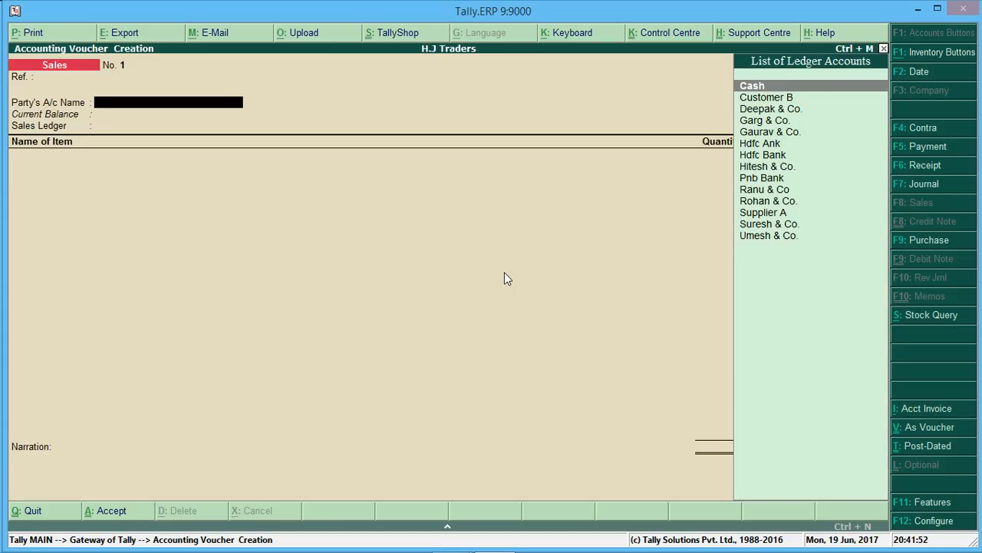
{"action": "key", "text": "Down"}
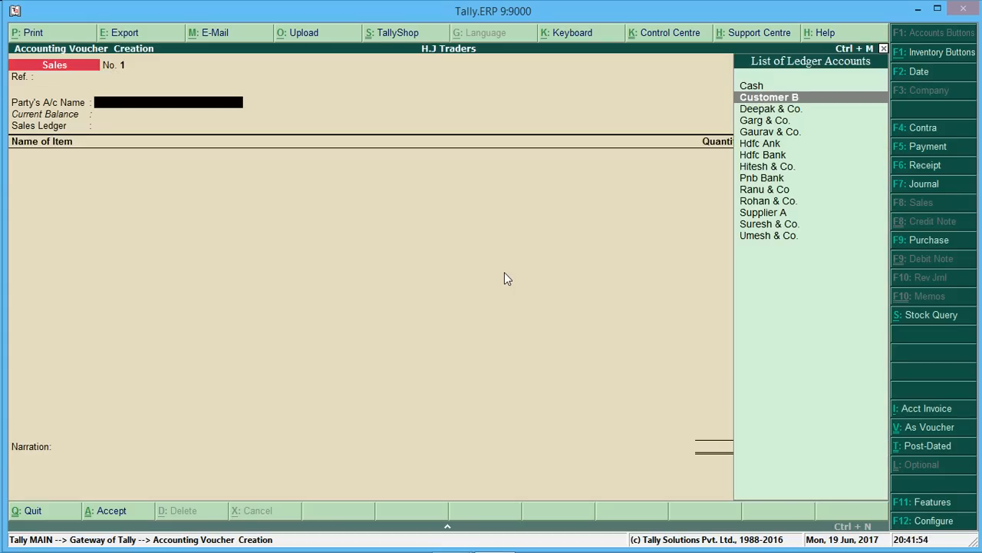
{"action": "key", "text": "Return"}
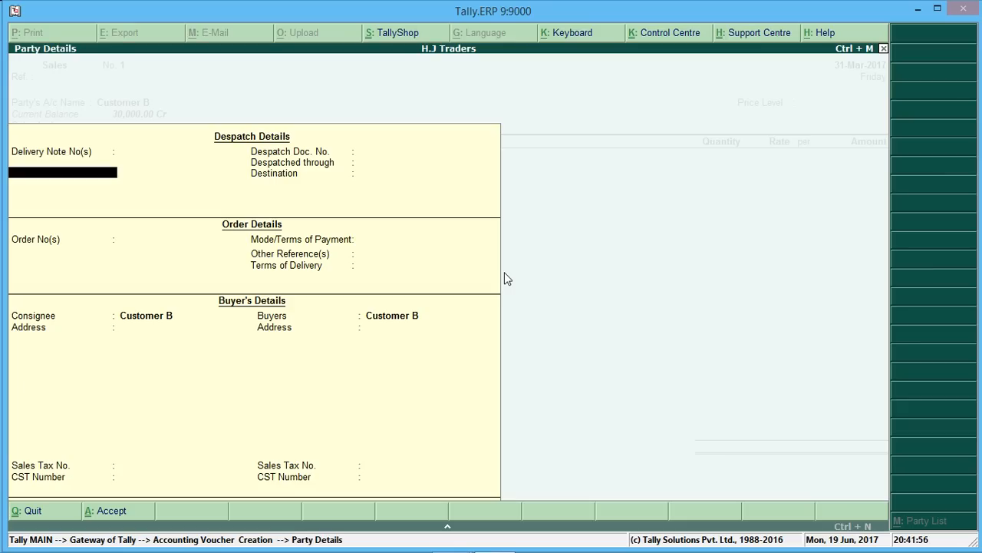
{"action": "key", "text": "ctrl+a"}
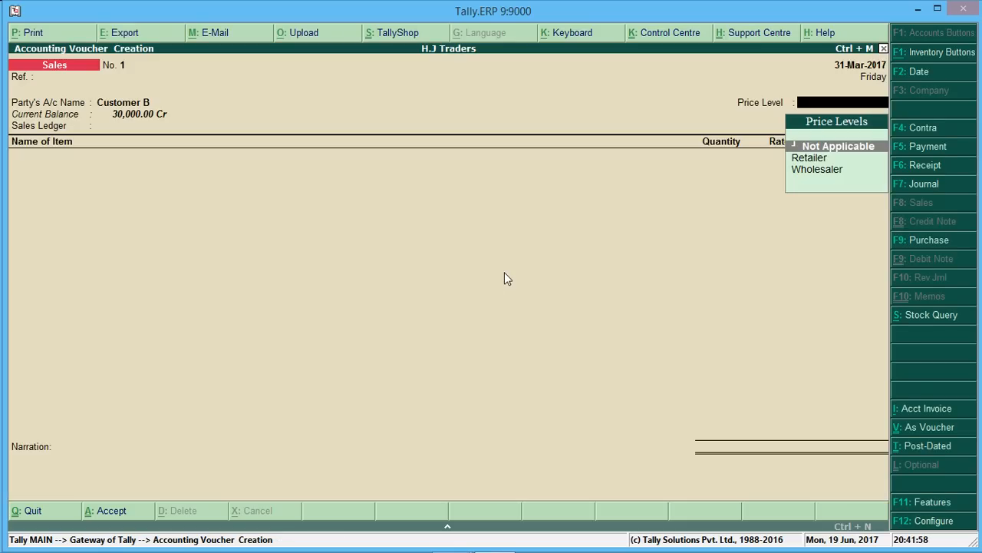
{"action": "key", "text": "Return"}
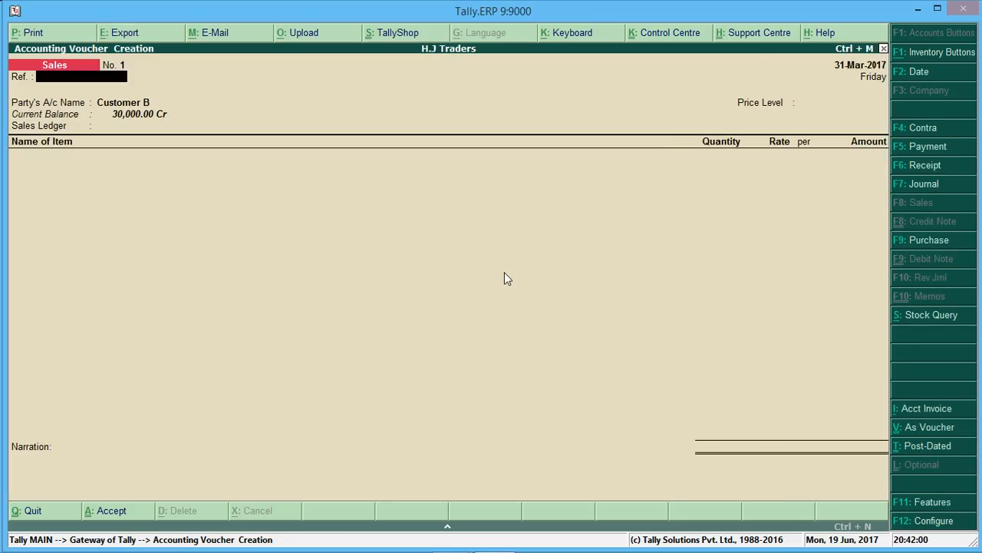
{"action": "type", "text": "deleivery challan no-3"}
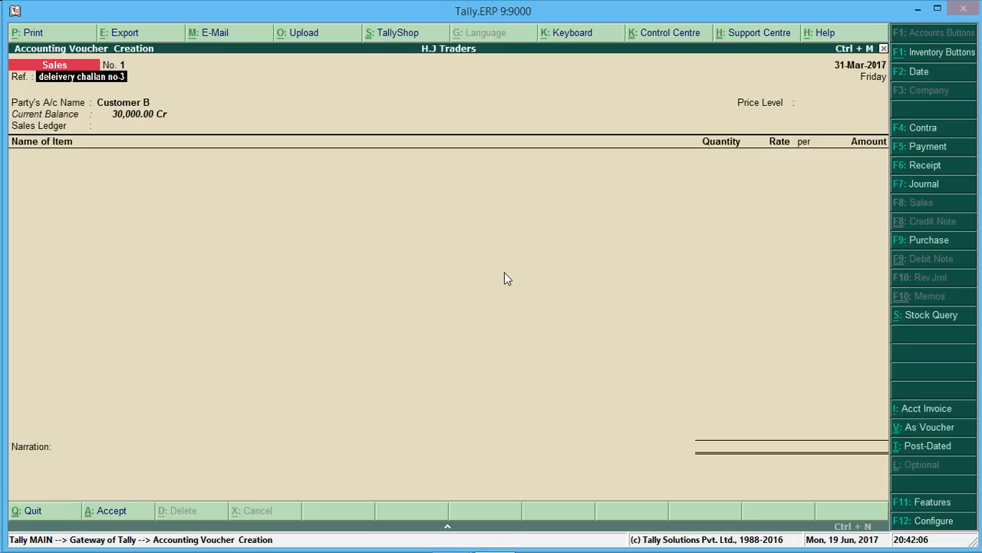
{"action": "key", "text": "Return"}
- Change the accounting period to run from 1-4-2017 to 31-3-2018
{"action": "key", "text": "alt+F2"}
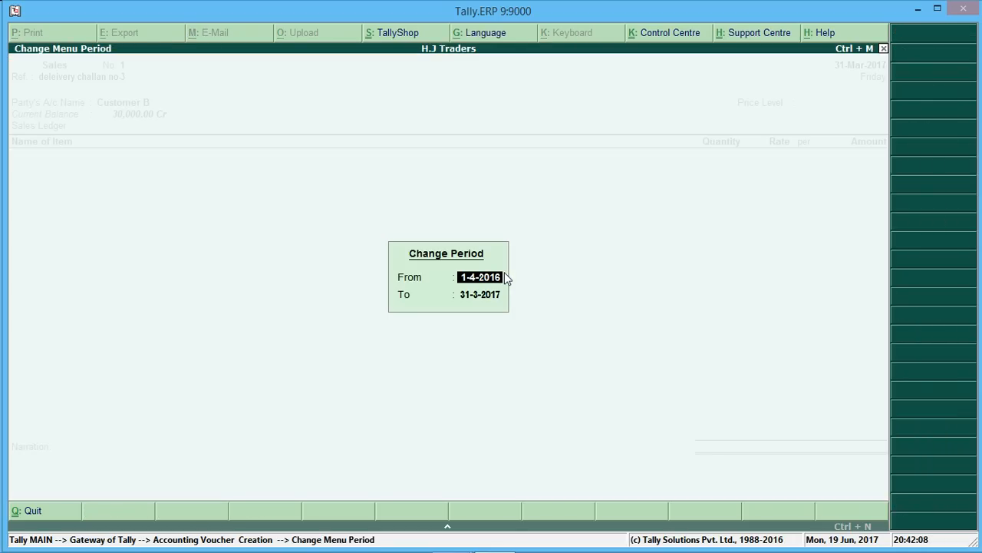
{"action": "type", "text": "1-4-2017"}
{"action": "key", "text": "Return"}
{"action": "type", "text": "31-3-2018"}
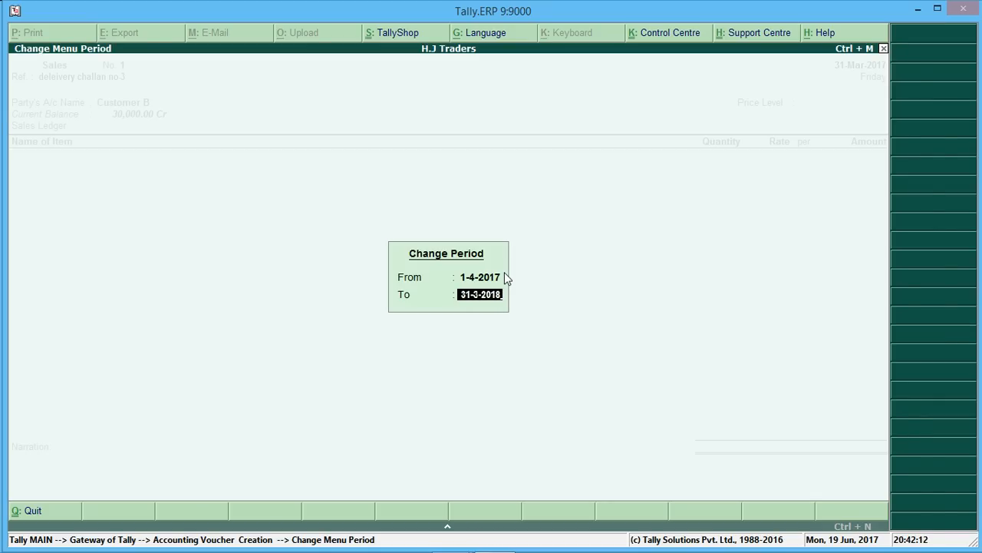
{"action": "key", "text": "Return"}
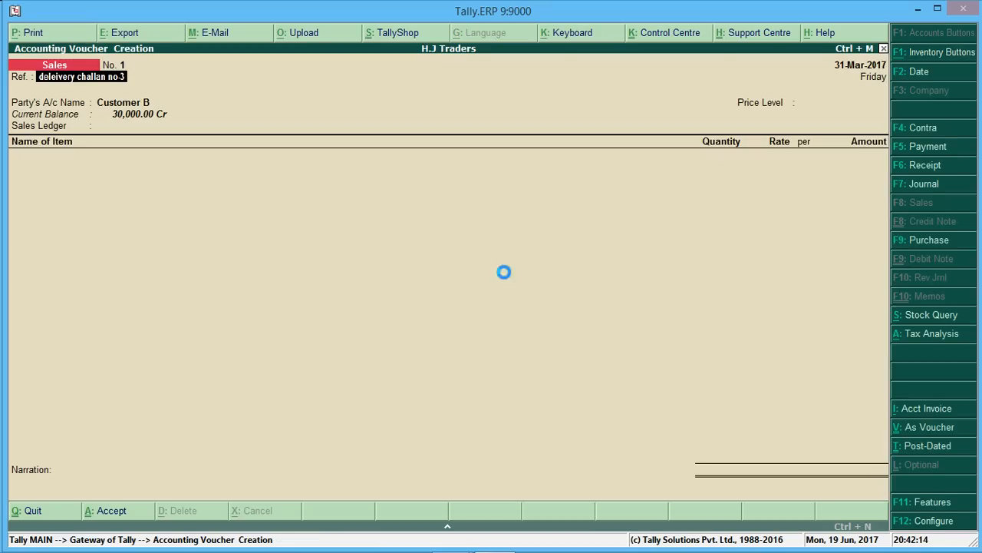
- Accept Customer B's party details, keep the price level Not Applicable and choose Sales as the sales ledger
{"action": "key", "text": "Return"}
{"action": "key", "text": "Return"}
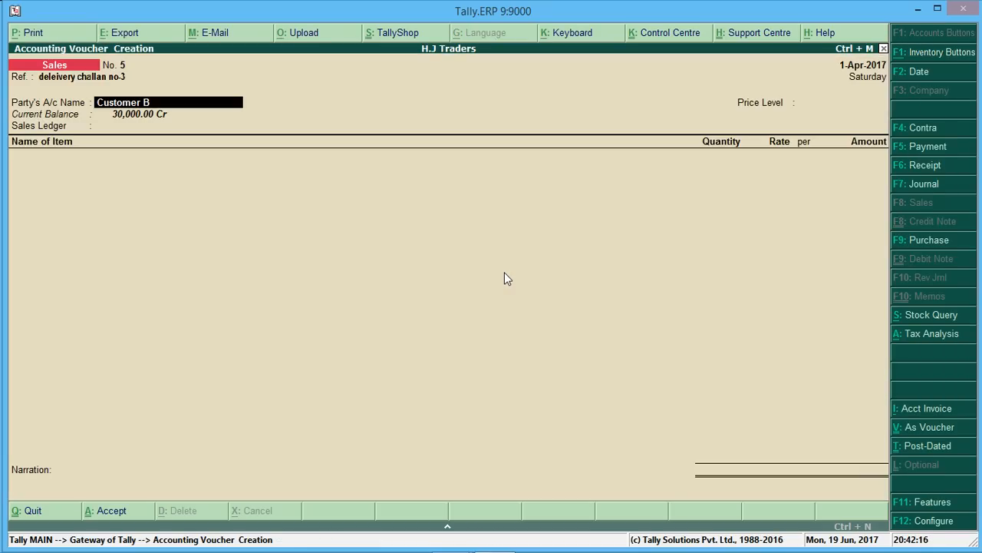
{"action": "key", "text": "Return"}
{"action": "key", "text": "ctrl+a"}
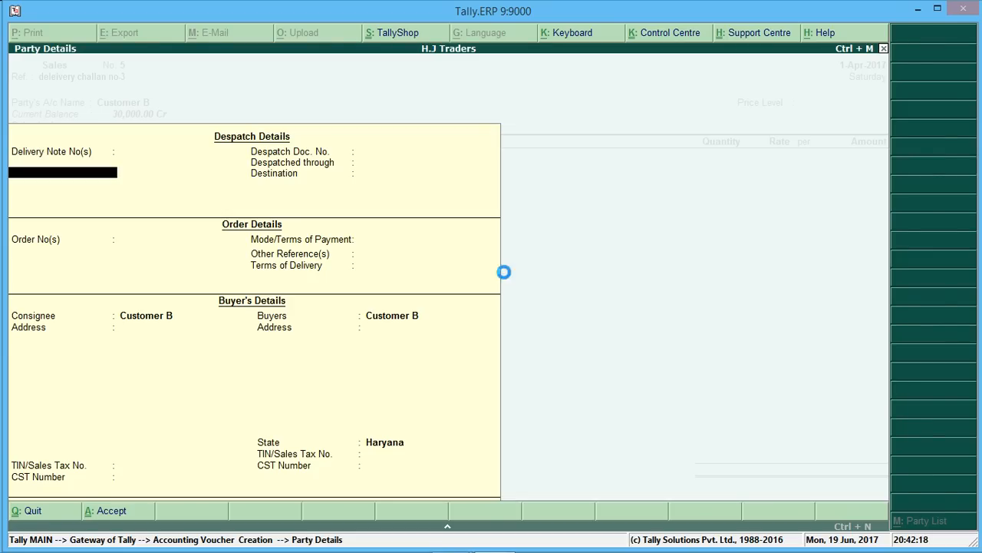
{"action": "key", "text": "Return"}
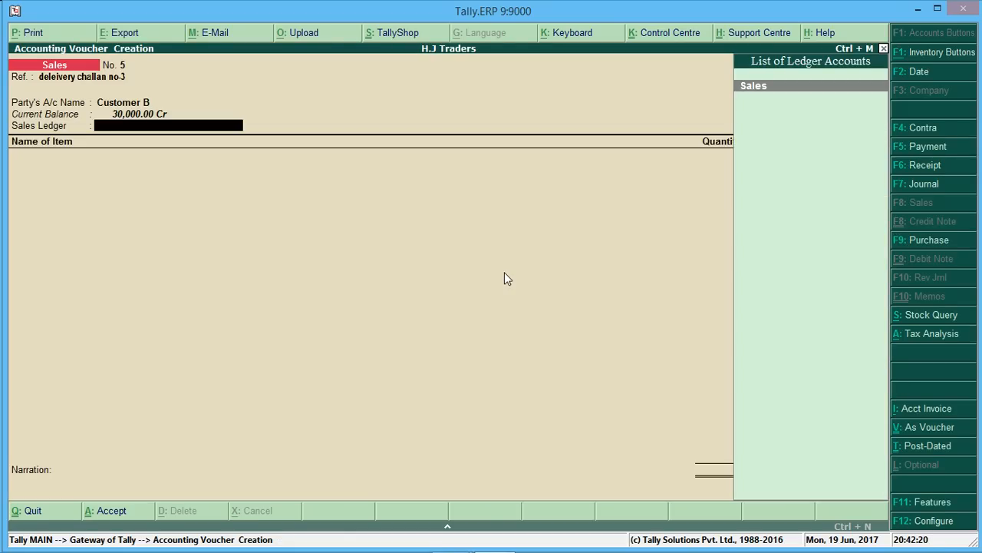
{"action": "key", "text": "Return"}
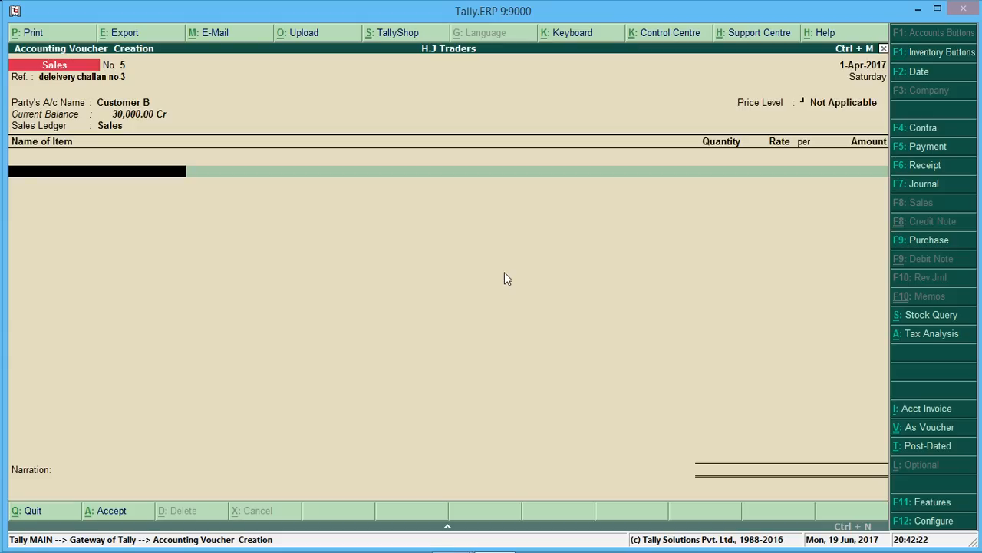
- Add the stock item Sugar to the voucher with a quantity of 20 kg at 46.00 per kg
{"action": "type", "text": "S"}
{"action": "key", "text": "Up"}
{"action": "key", "text": "Up"}
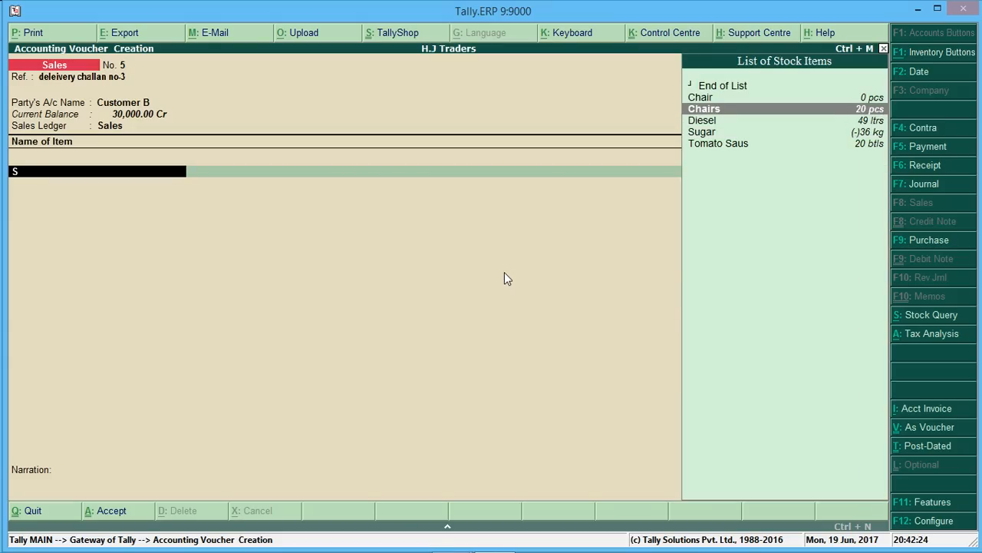
{"action": "key", "text": "Down"}
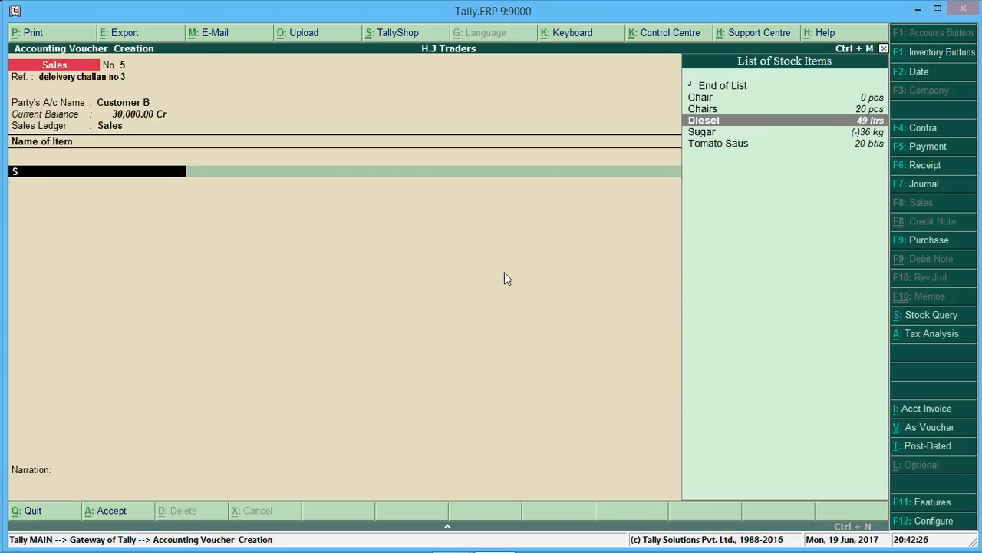
{"action": "key", "text": "Up"}
{"action": "key", "text": "Down"}
{"action": "key", "text": "Down"}
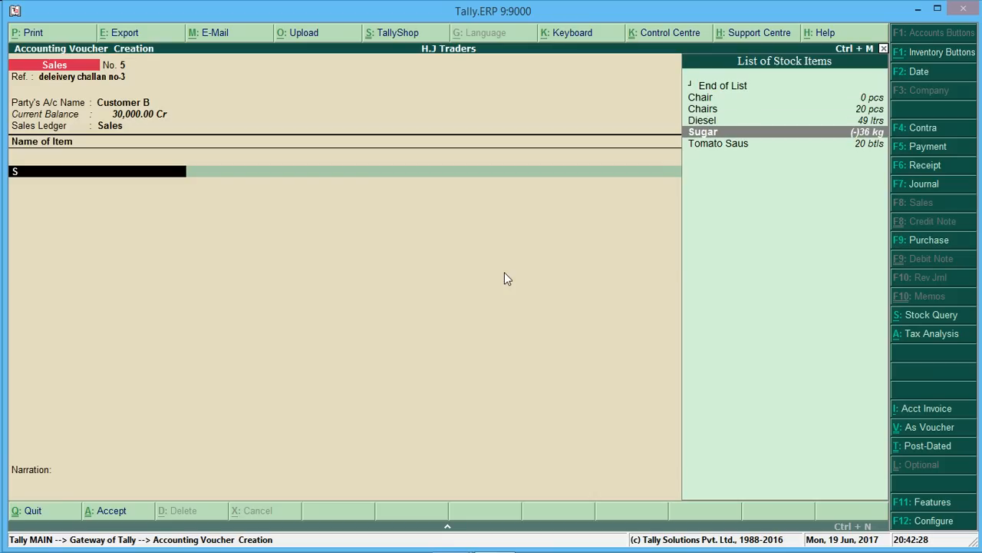
{"action": "key", "text": "Return"}
{"action": "type", "text": "20"}
{"action": "key", "text": "Return"}
{"action": "key", "text": "Return"}
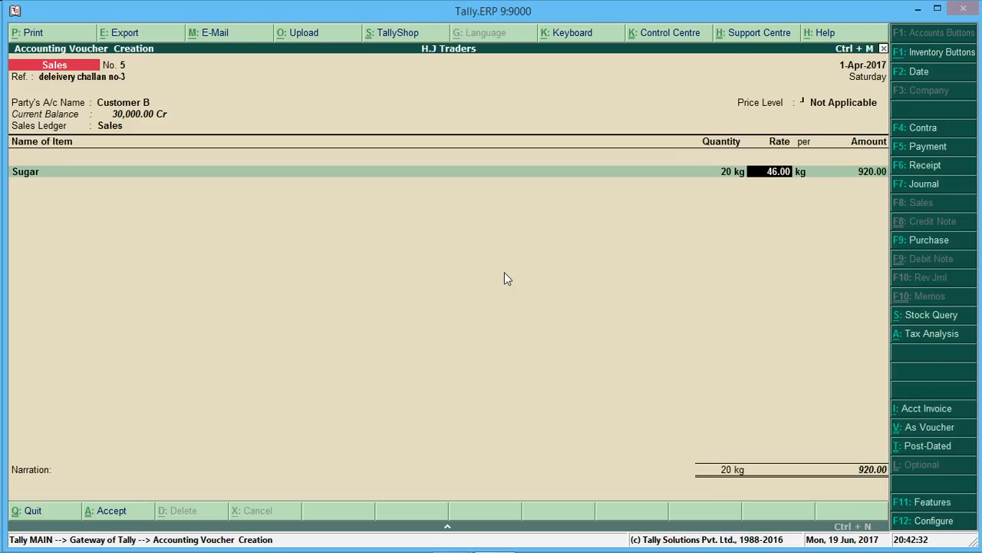
{"action": "key", "text": "Return"}
{"action": "key", "text": "Return"}
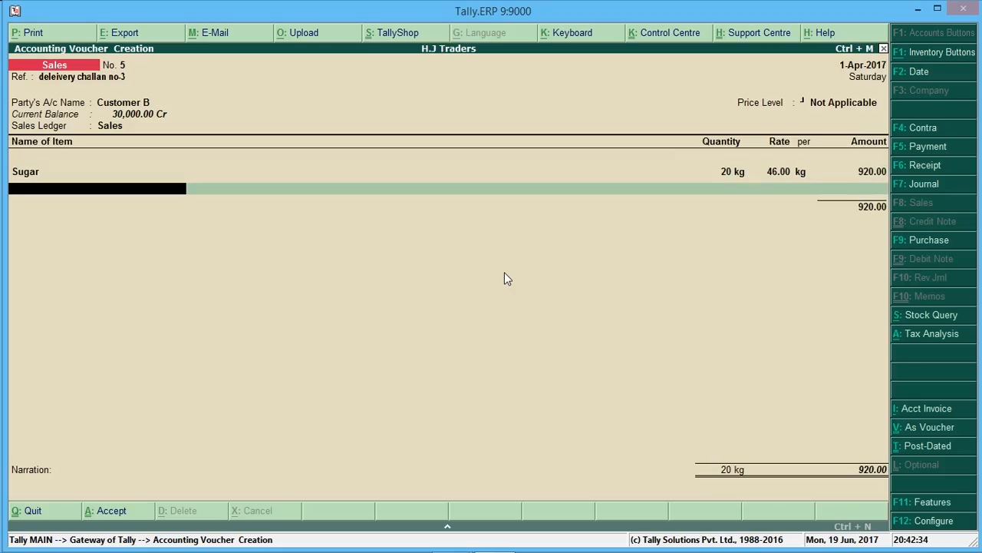
{"action": "type", "text": "A"}
{"action": "key", "text": "Down"}
{"action": "key", "text": "Down"}
{"action": "key", "text": "Down"}
{"action": "key", "text": "Down"}
{"action": "key", "text": "Down"}
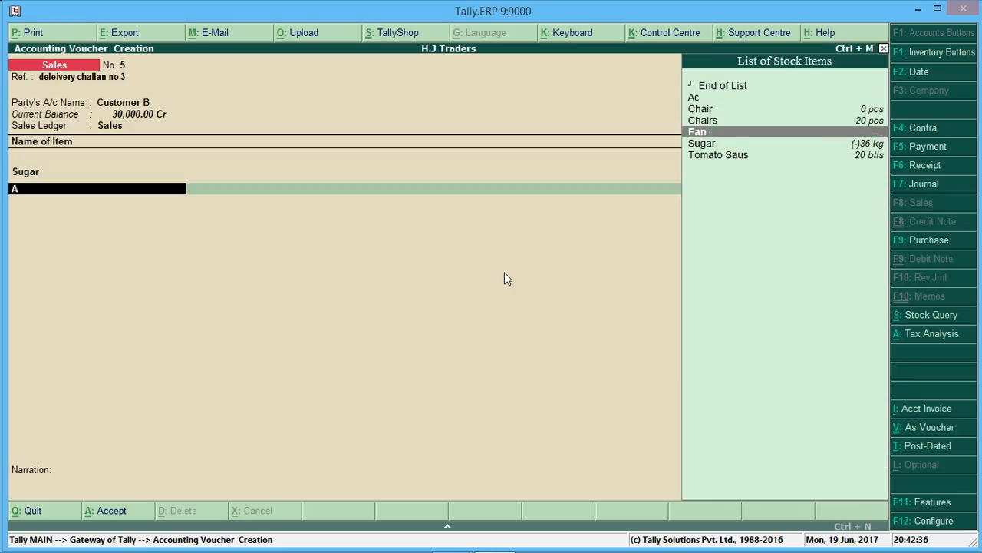
{"action": "key", "text": "Return"}
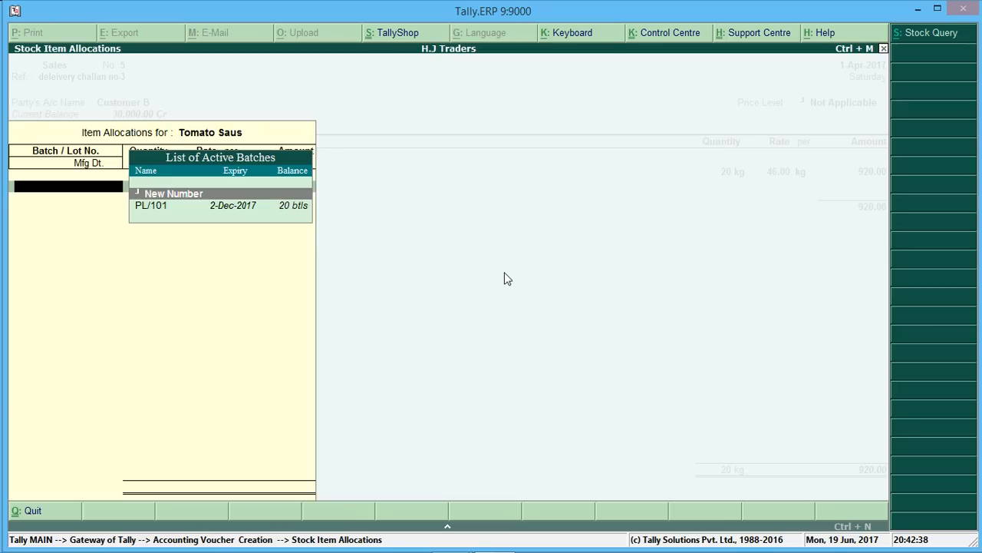
{"action": "key", "text": "Return"}
{"action": "key", "text": "Escape"}
{"action": "key", "text": "Escape"}
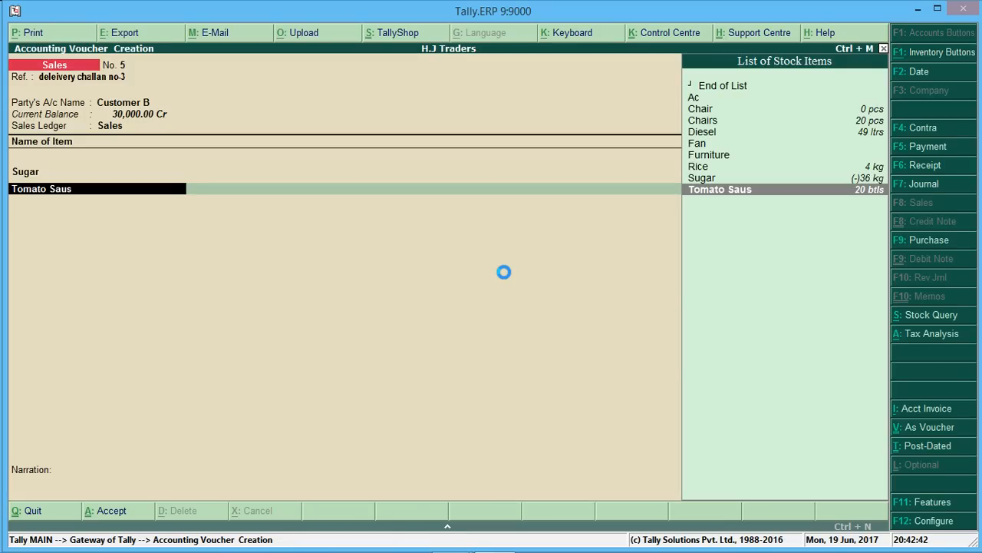
{"action": "type", "text": "Fa"}
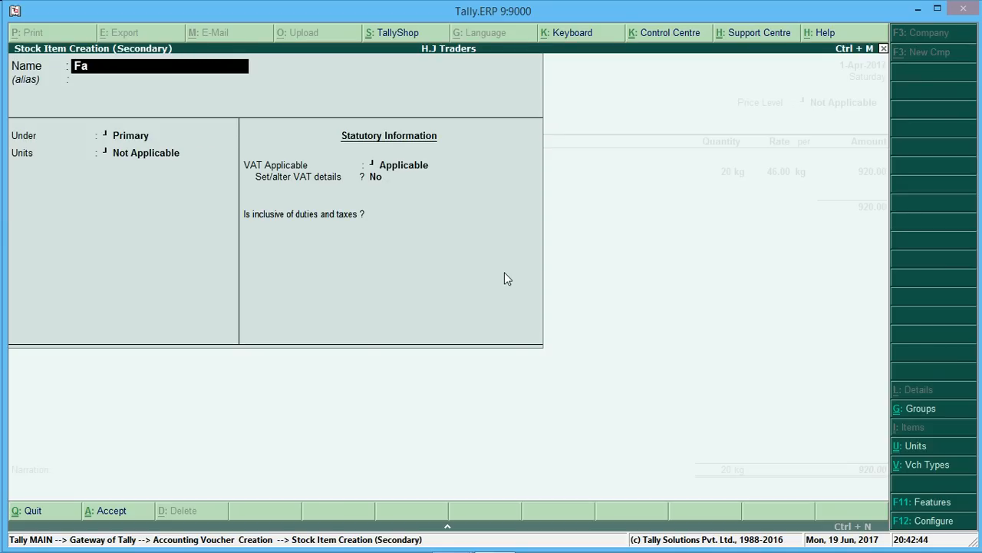
{"action": "key", "text": "BackSpace"}
{"action": "key", "text": "BackSpace"}
{"action": "type", "text": "Rice"}
{"action": "key", "text": "Return"}
{"action": "key", "text": "Escape"}
{"action": "key", "text": "Escape"}
{"action": "key", "text": "y"}
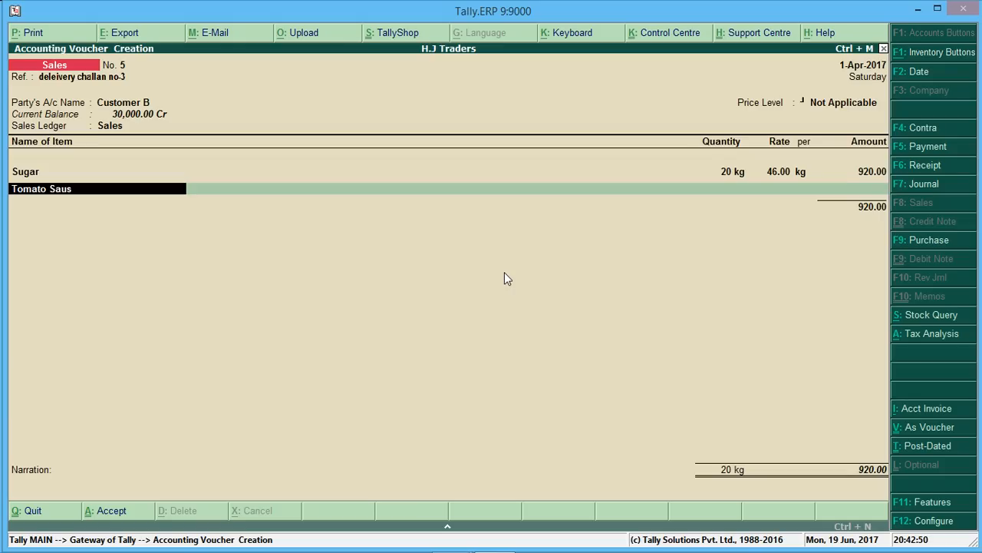
- Enter Rice as the second stock item with a quantity of 50 kg at 41.00 per kg
{"action": "type", "text": "r"}
{"action": "key", "text": "Return"}
{"action": "type", "text": "50"}
{"action": "key", "text": "Return"}
{"action": "key", "text": "Return"}
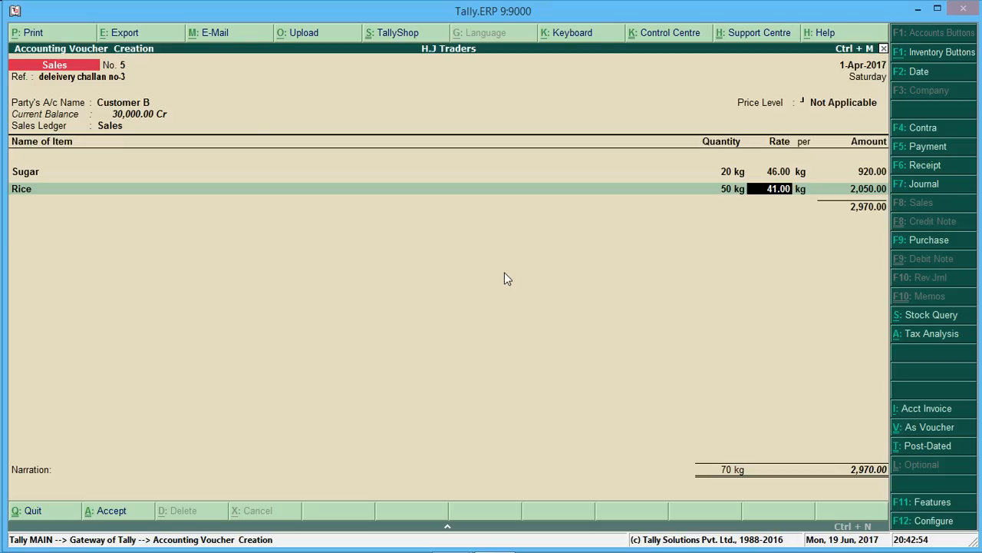
{"action": "key", "text": "Return"}
{"action": "key", "text": "Return"}
{"action": "key", "text": "Return"}
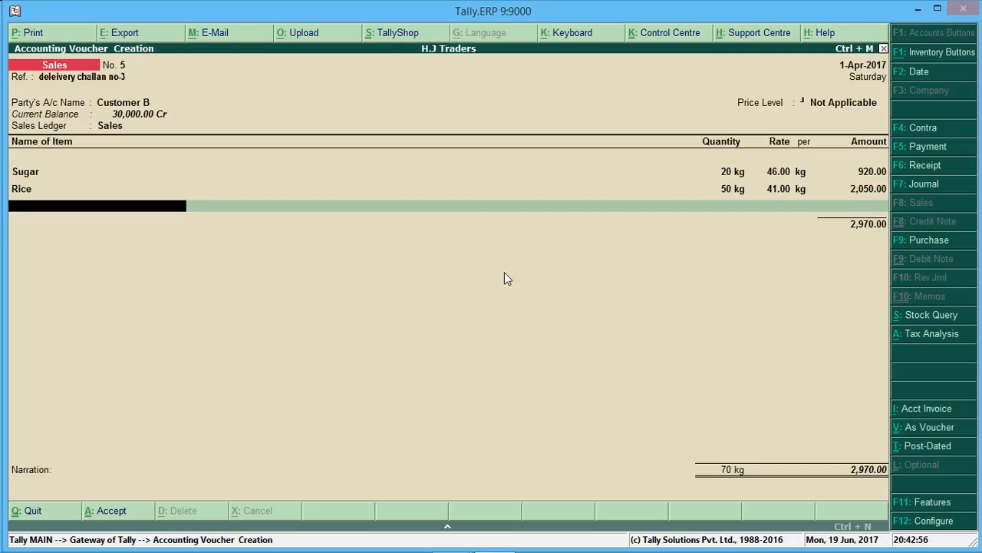
- End the item list and create a ledger named Discount Given under Indirect Expenses for the line below the items
{"action": "key", "text": "Return"}
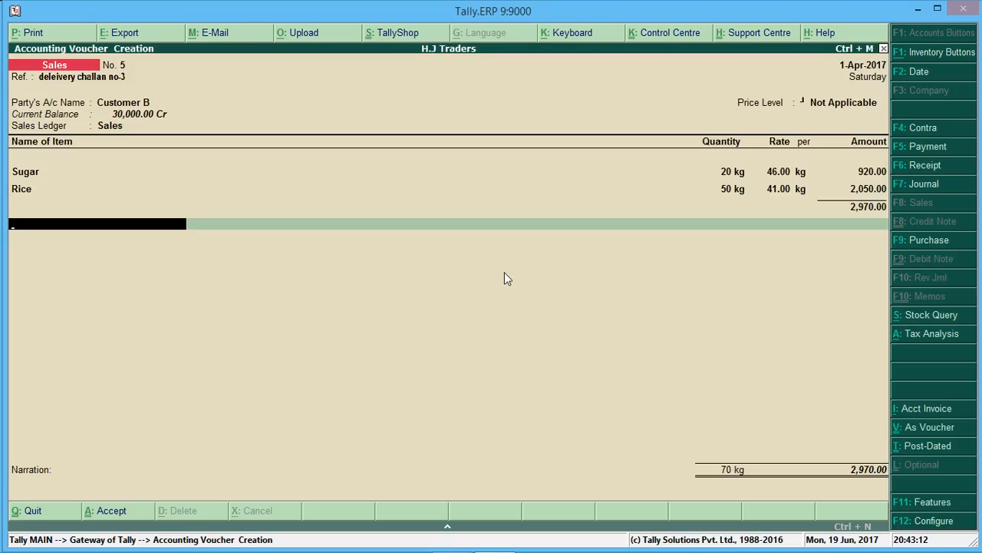
{"action": "key", "text": "alt+c"}
{"action": "type", "text": "D"}
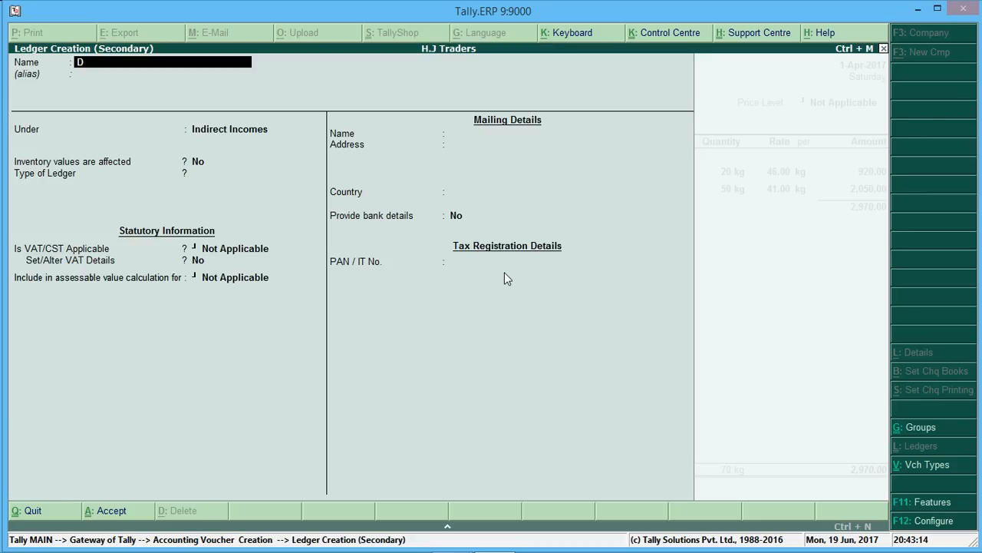
{"action": "type", "text": "iscount Given"}
{"action": "key", "text": "Return"}
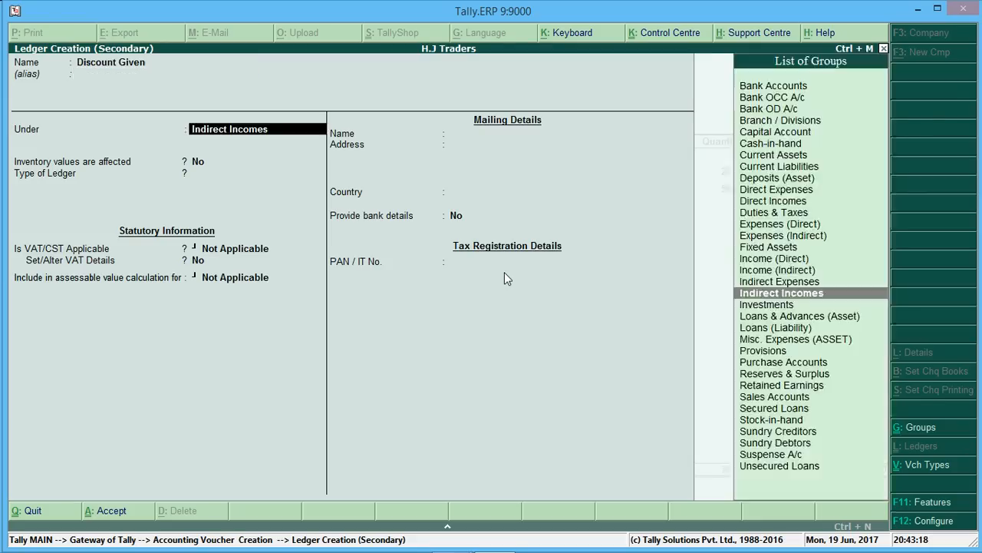
{"action": "type", "text": "i"}
{"action": "key", "text": "Down"}
{"action": "key", "text": "Down"}
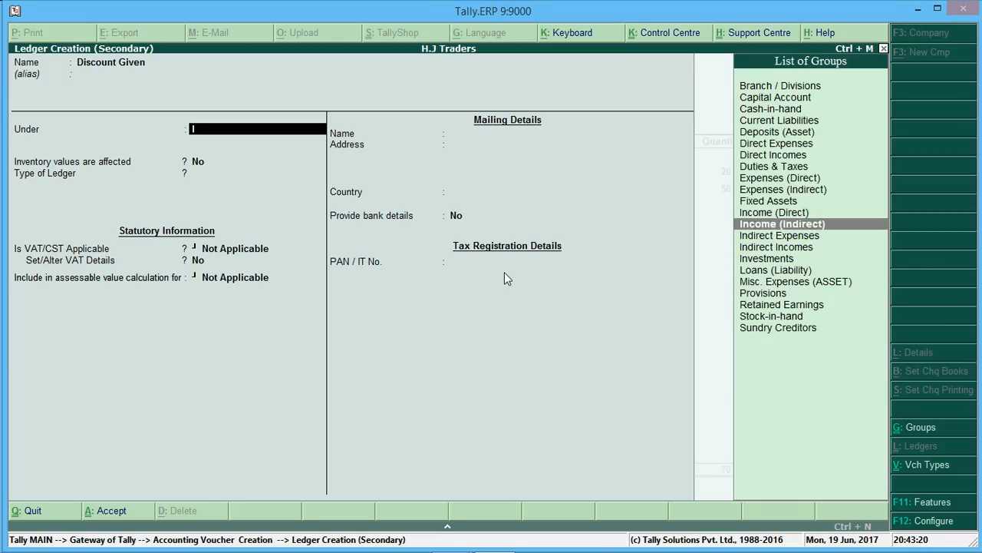
{"action": "key", "text": "Return"}
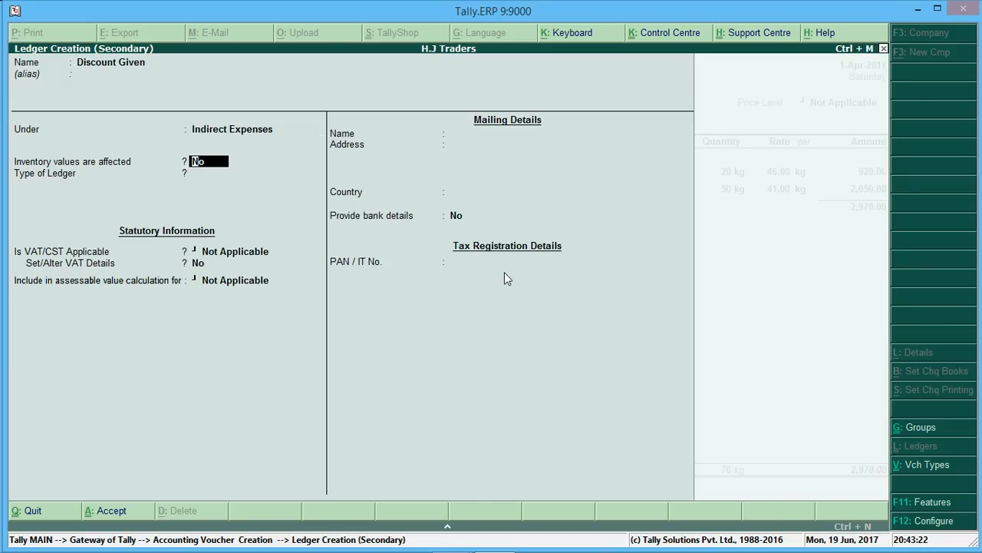
{"action": "key", "text": "ctrl+a"}
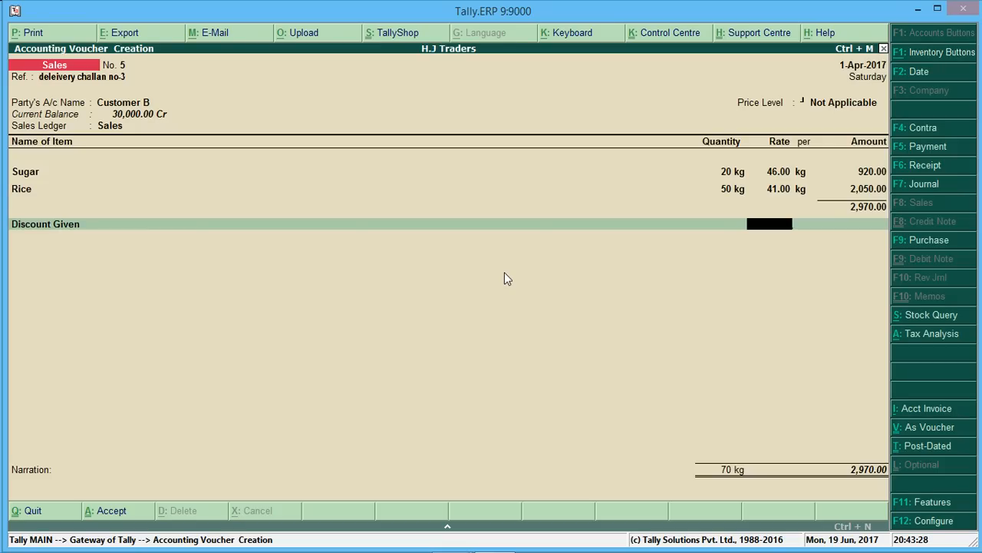
- Set the Discount Given rate to minus 1.25 % and accept the calculated discount amount
{"action": "type", "text": "1.25"}
{"action": "key", "text": "Return"}
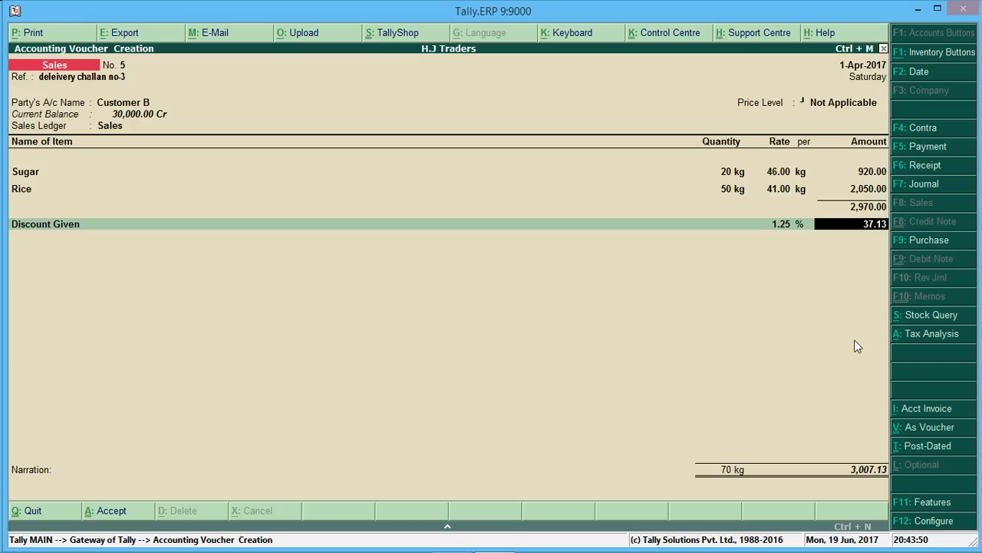
{"action": "key", "text": "BackSpace"}
{"action": "type", "text": "-"}
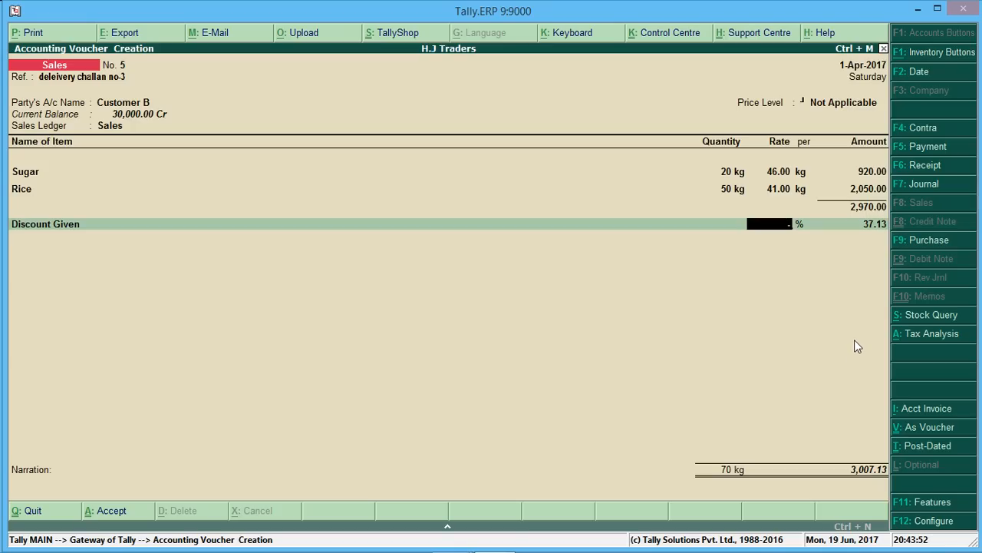
{"action": "type", "text": ")1.25"}
{"action": "key", "text": "Return"}
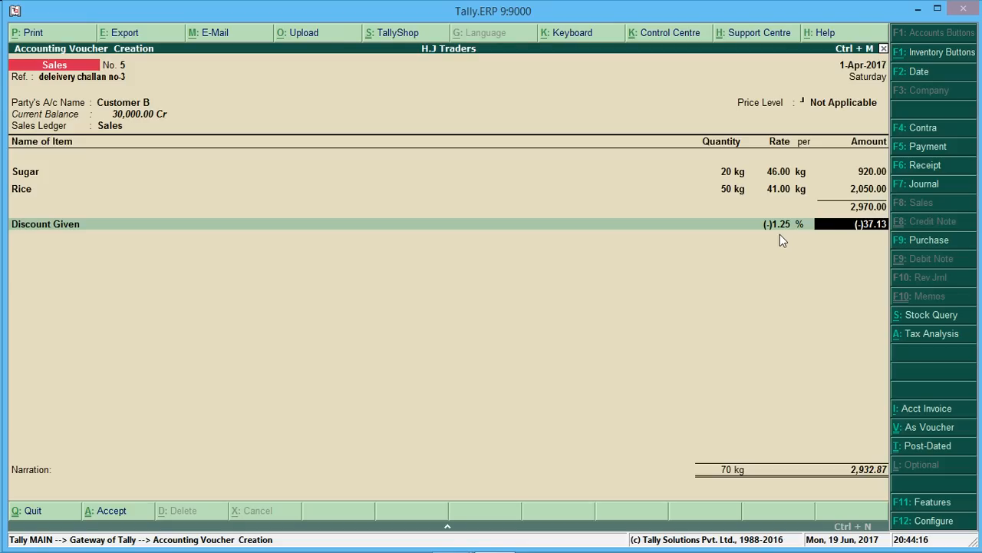
{"action": "key", "text": "Return"}
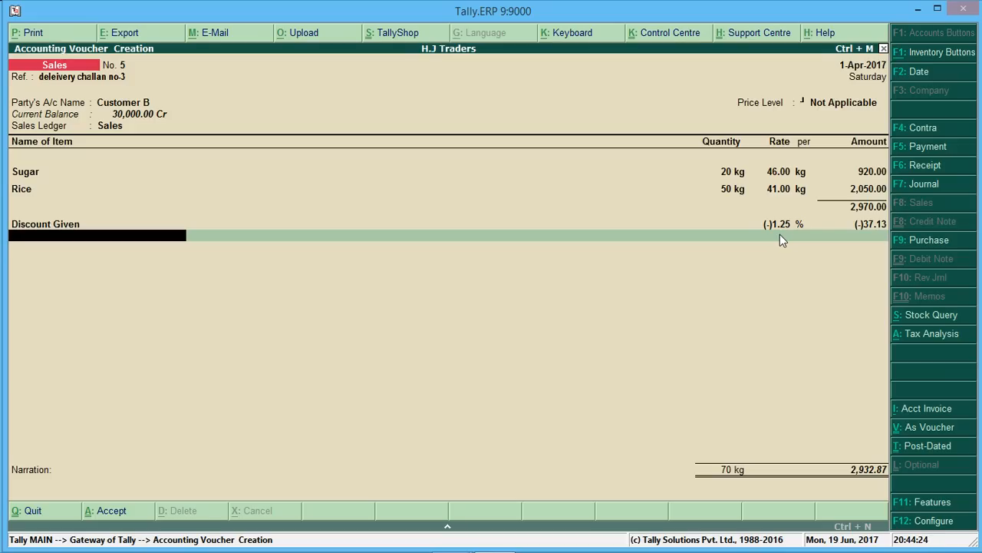
- Create a ledger named Freight under Direct Expenses for the line below Discount Given
{"action": "key", "text": "alt+c"}
{"action": "type", "text": "F"}
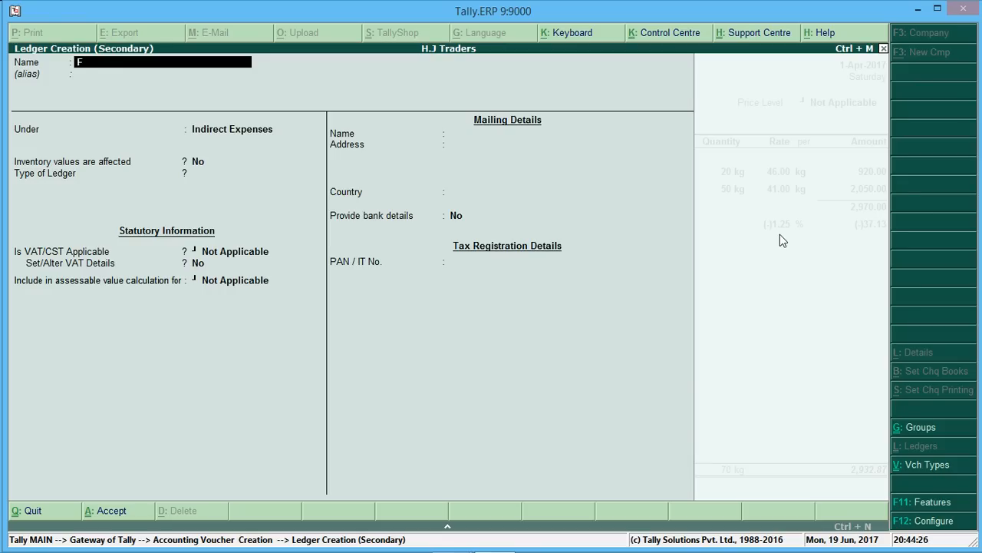
{"action": "type", "text": "reight"}
{"action": "key", "text": "Return"}
{"action": "type", "text": "i"}
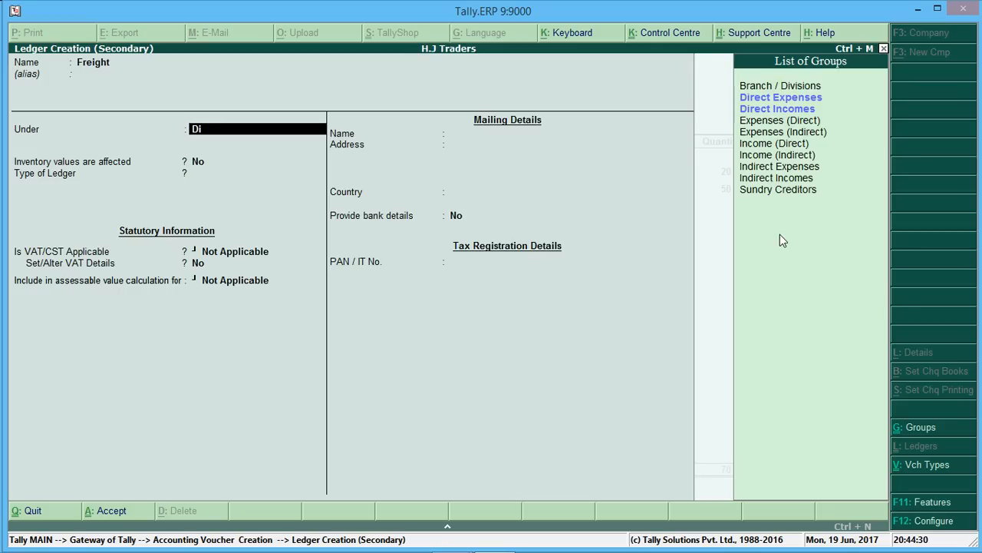
{"action": "key", "text": "Down"}
{"action": "key", "text": "Return"}
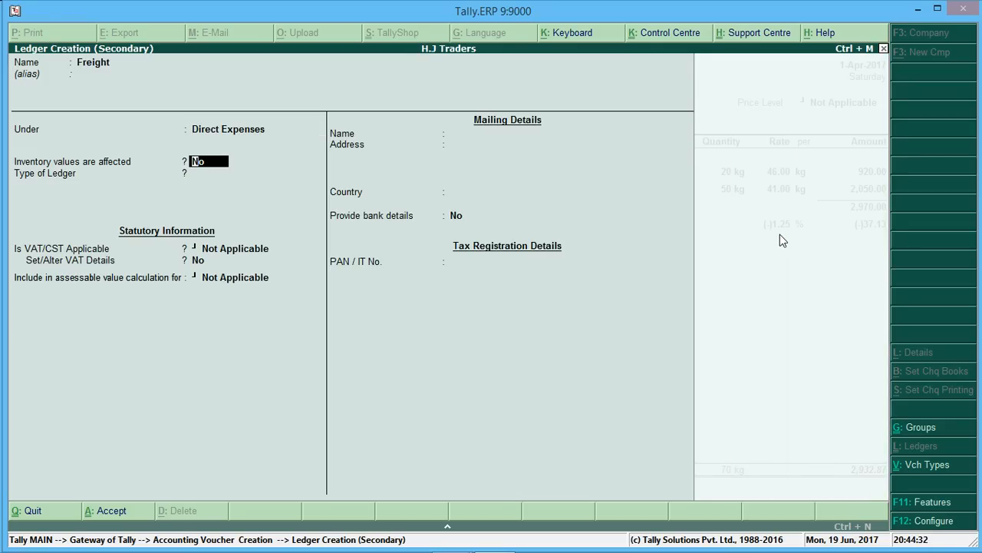
{"action": "key", "text": "ctrl+a"}
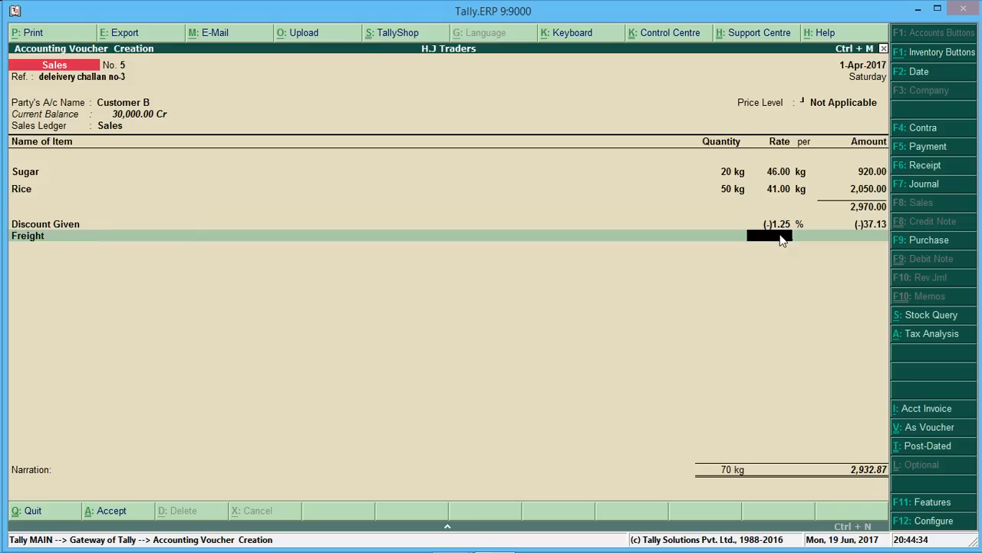
- Leave the Freight rate empty and enter 100 as its amount
{"action": "key", "text": "Return"}
{"action": "type", "text": "100"}
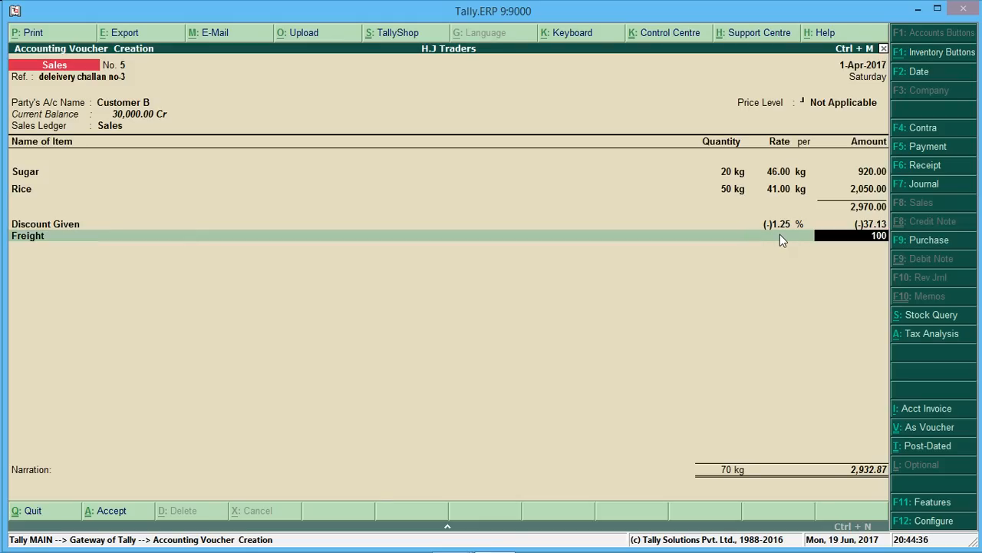
{"action": "key", "text": "Return"}
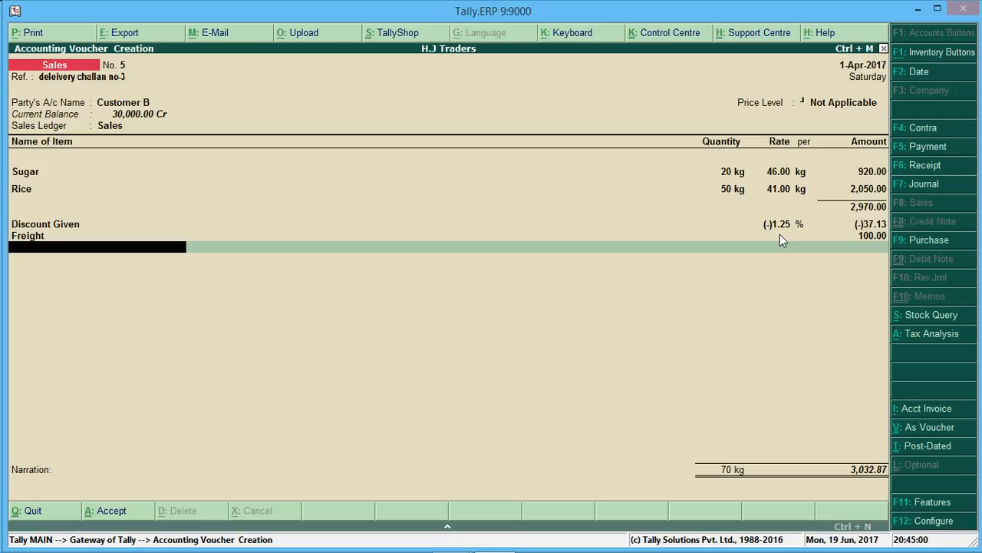
- Create a ledger named Rounding Off under Indirect Incomes for the line below Freight
{"action": "key", "text": "alt+c"}
{"action": "type", "text": "Ro"}
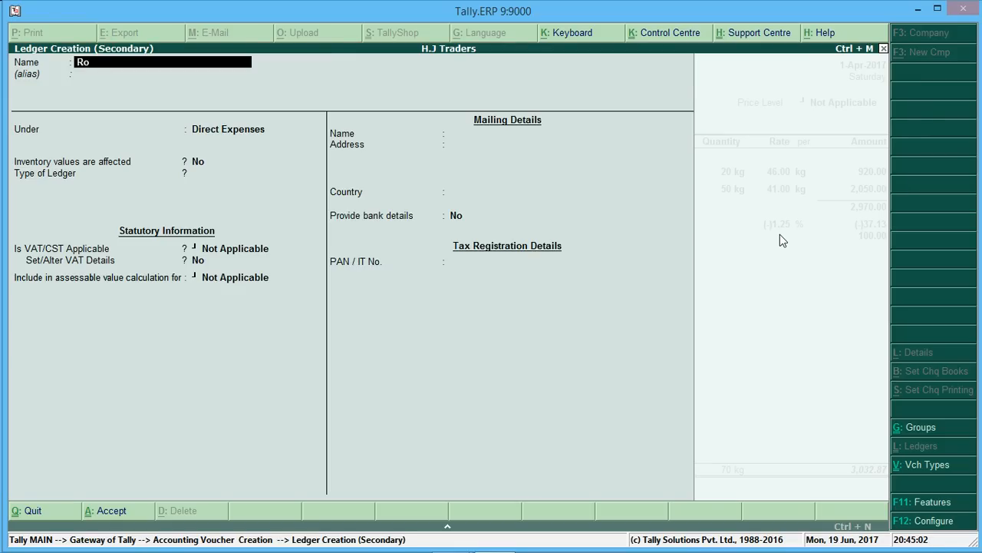
{"action": "type", "text": "unding Off"}
{"action": "key", "text": "Return"}
{"action": "type", "text": "I"}
{"action": "key", "text": "Down"}
{"action": "key", "text": "Down"}
{"action": "key", "text": "Down"}
{"action": "key", "text": "Down"}
{"action": "key", "text": "Return"}
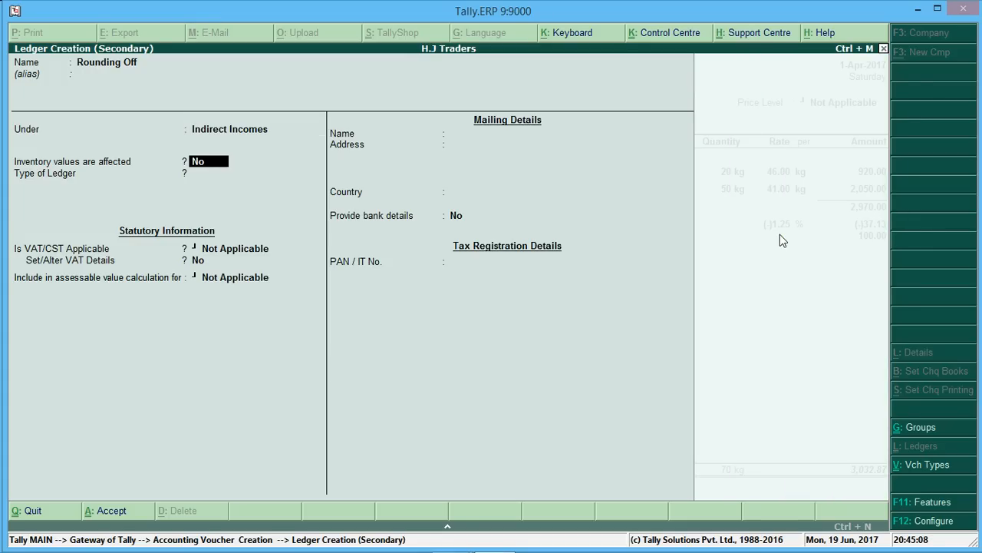
{"action": "key", "text": "ctrl+a"}
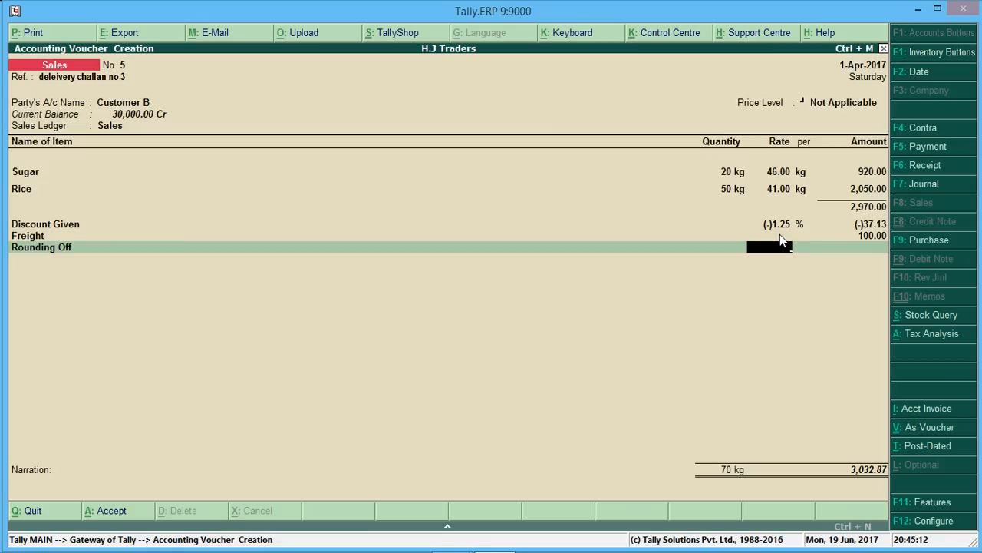
- Leave the Rounding Off rate empty and enter +0.13 as its amount
{"action": "key", "text": "Return"}
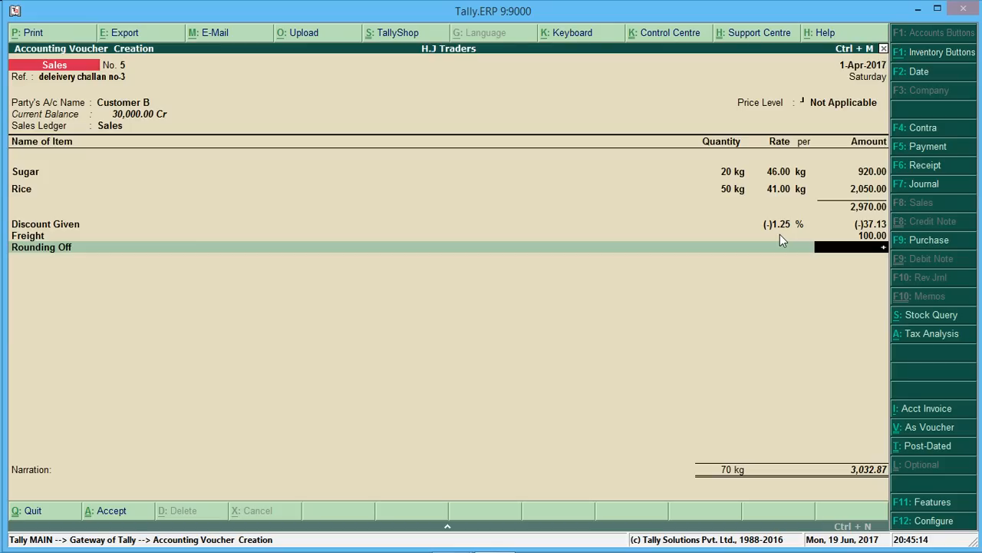
{"action": "type", "text": "+0.13"}
{"action": "key", "text": "Return"}
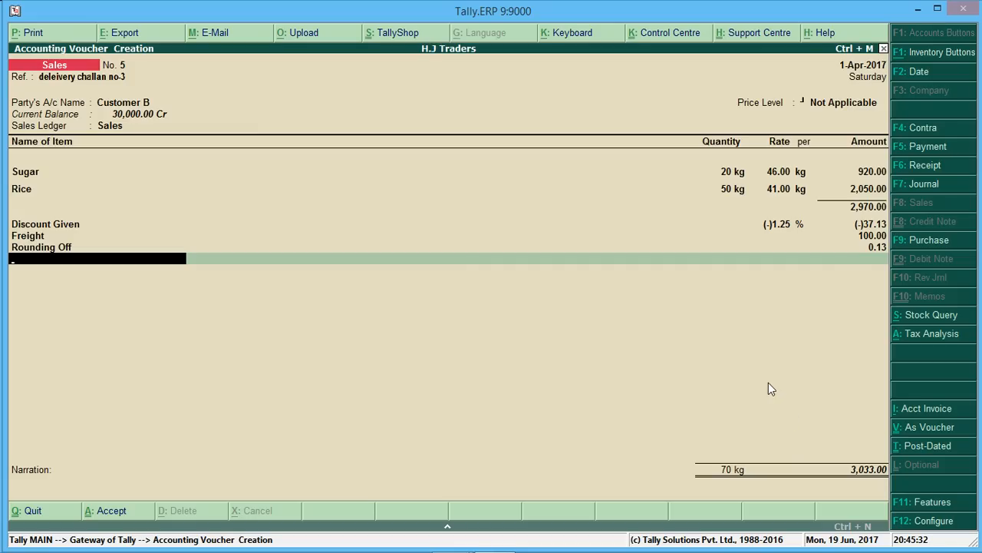
- End the ledger list, examine the zoomed print preview of the invoice, and return to the voucher
{"action": "key", "text": "Return"}
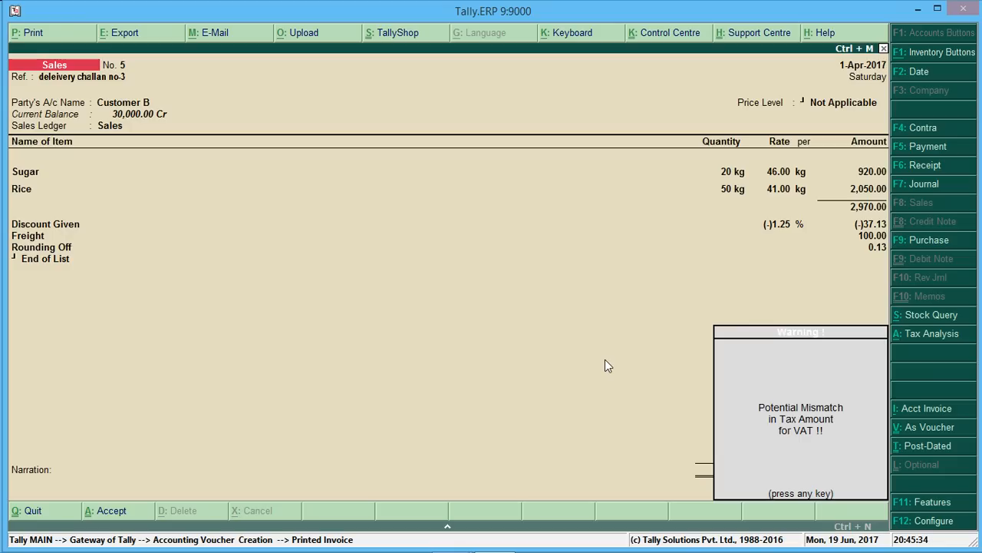
{"action": "key", "text": "Return"}
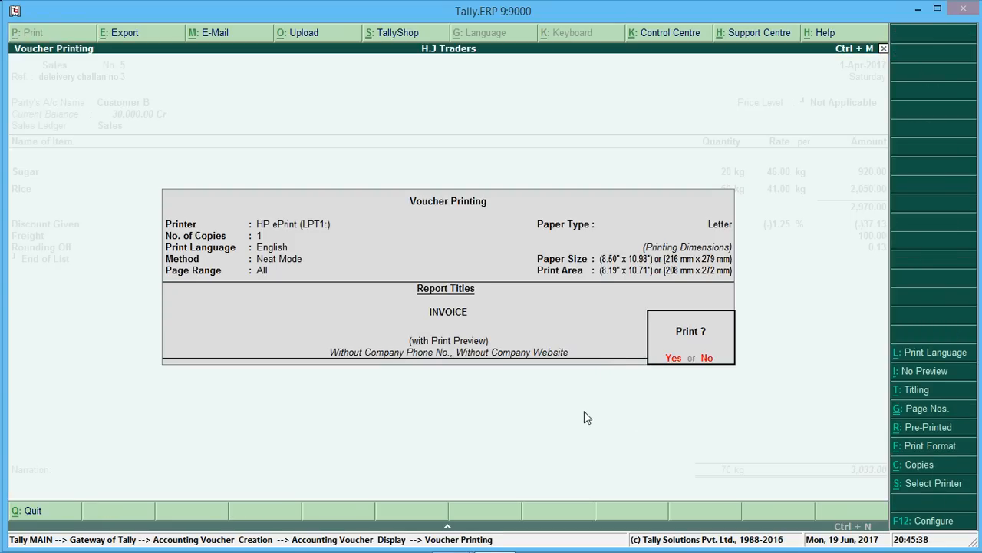
{"action": "key", "text": "Return"}
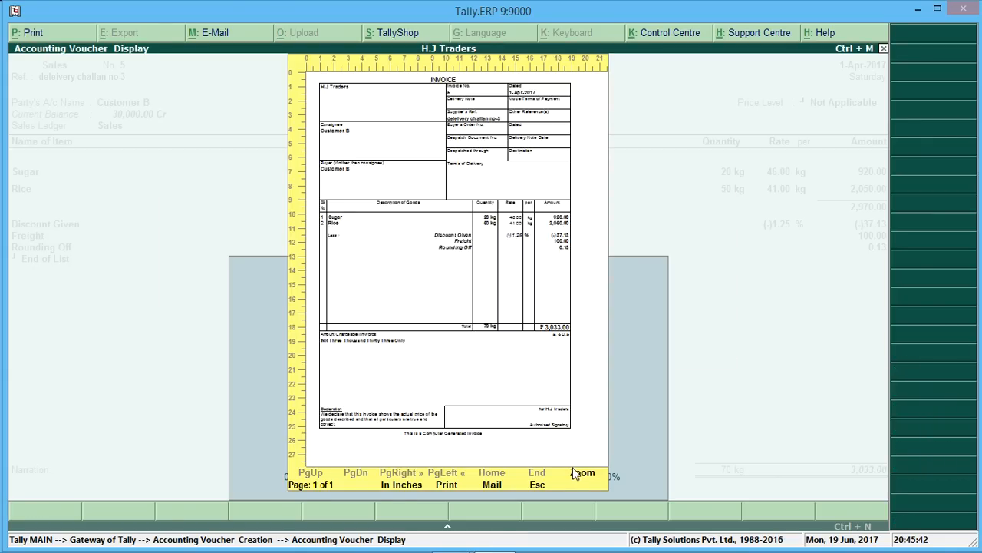
{"action": "left_click", "coordinate": [578, 476]}
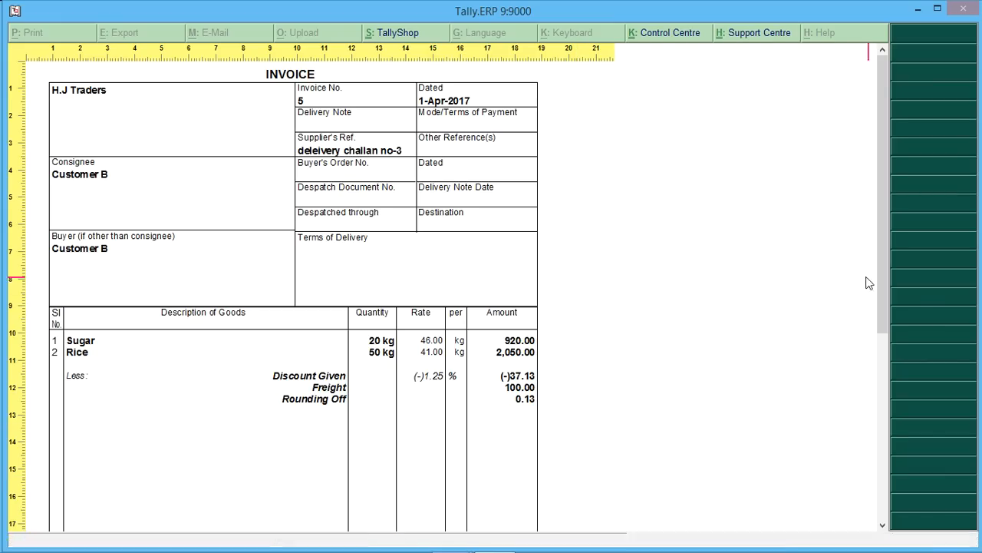
{"action": "mouse_move", "coordinate": [881, 264]}
{"action": "left_mouse_down"}
{"action": "mouse_move", "coordinate": [895, 383]}
{"action": "mouse_move", "coordinate": [887, 265]}
{"action": "left_mouse_up"}
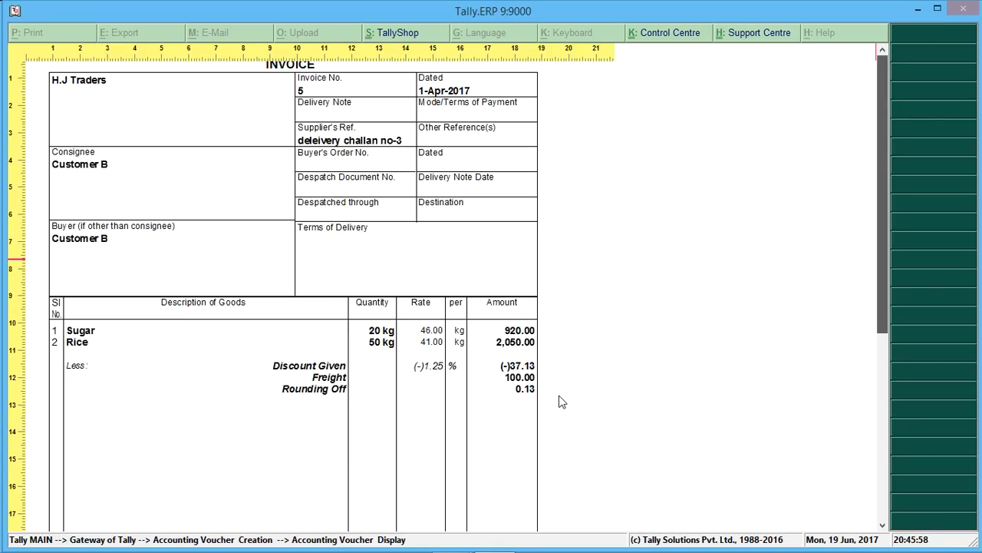
{"action": "key", "text": "Escape"}
{"action": "key", "text": "Escape"}
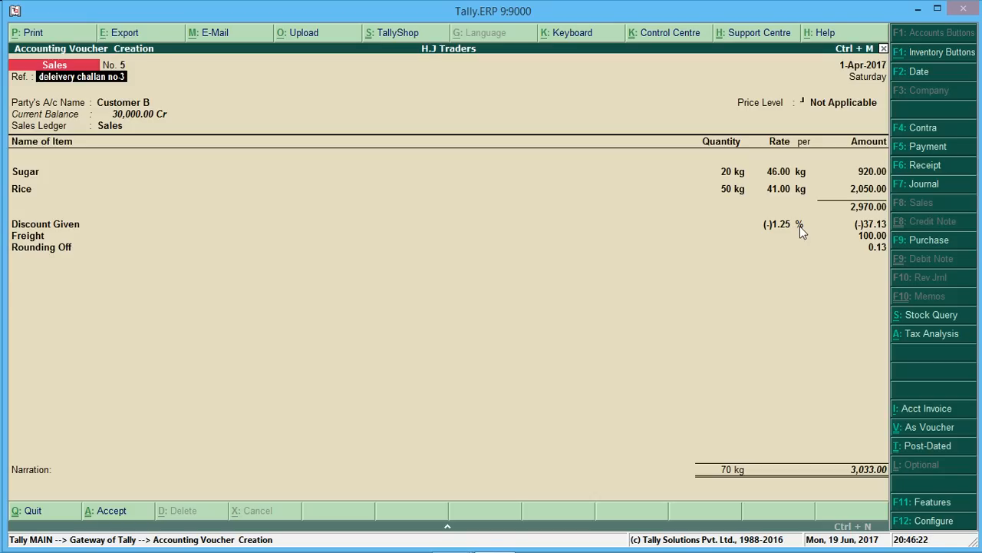
- Accept the existing party, item and ledger entries up to the narration and enter "goods sold on credit" there
{"action": "key", "text": "Return"}
{"action": "key", "text": "Return"}
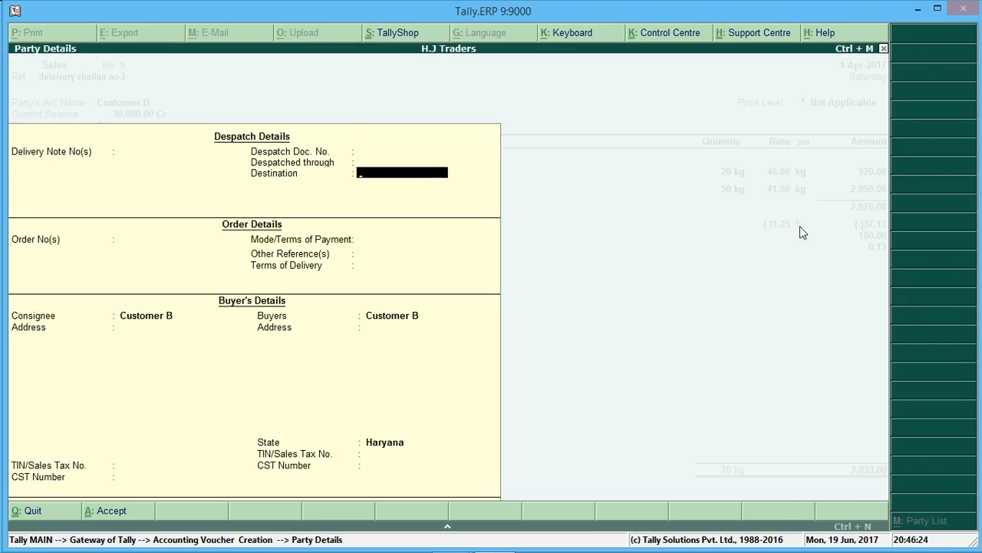
{"action": "key", "text": "ctrl+a"}
{"action": "key", "text": "Return"}
{"action": "key", "text": "Return"}
{"action": "key", "text": "Return"}
{"action": "key", "text": "Return"}
{"action": "key", "text": "Return"}
{"action": "key", "text": "Return"}
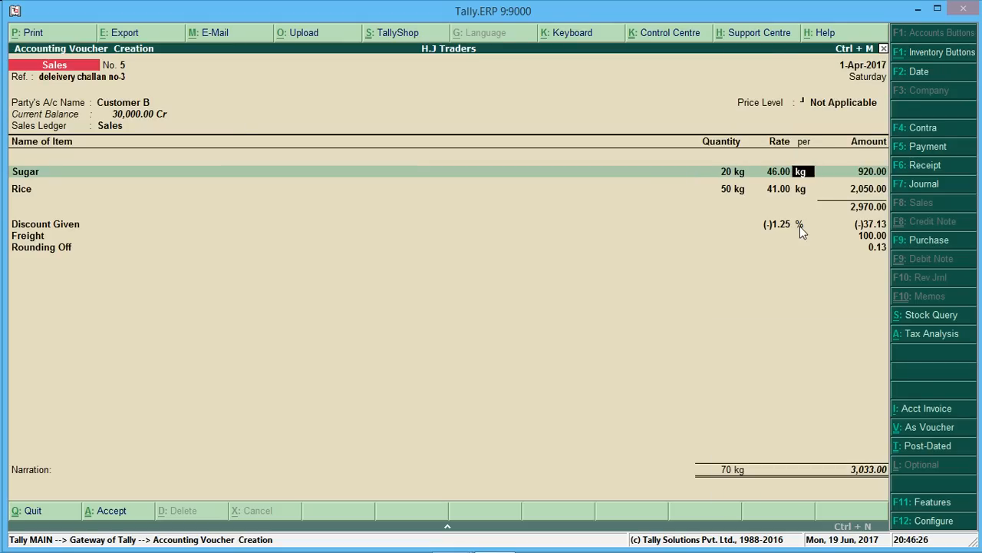
{"action": "key", "text": "Return"}
{"action": "key", "text": "Return"}
{"action": "key", "text": "Return"}
{"action": "key", "text": "Return"}
{"action": "key", "text": "Return"}
{"action": "key", "text": "Return"}
{"action": "key", "text": "Return"}
{"action": "key", "text": "Return"}
{"action": "key", "text": "Return"}
{"action": "key", "text": "Return"}
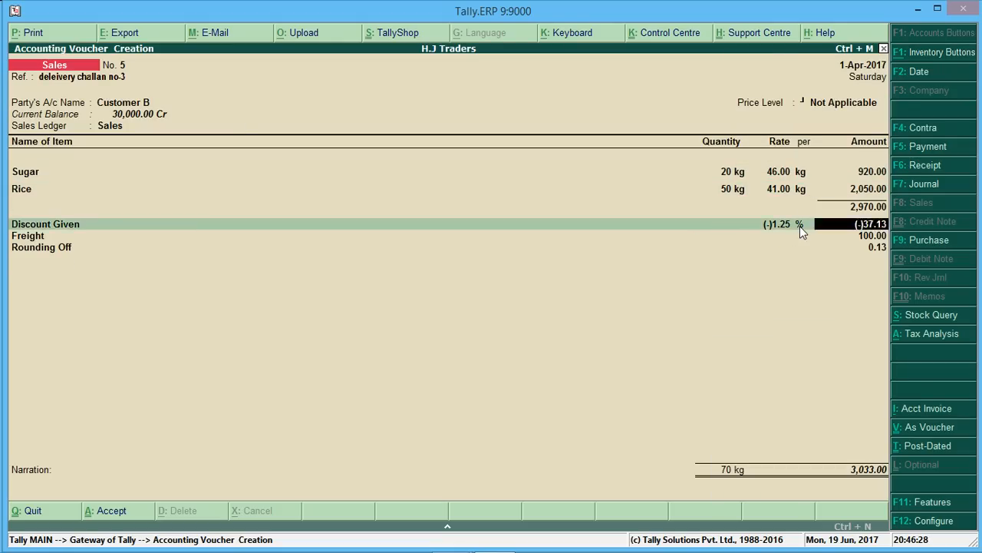
{"action": "key", "text": "Return"}
{"action": "key", "text": "Return"}
{"action": "key", "text": "Return"}
{"action": "key", "text": "Return"}
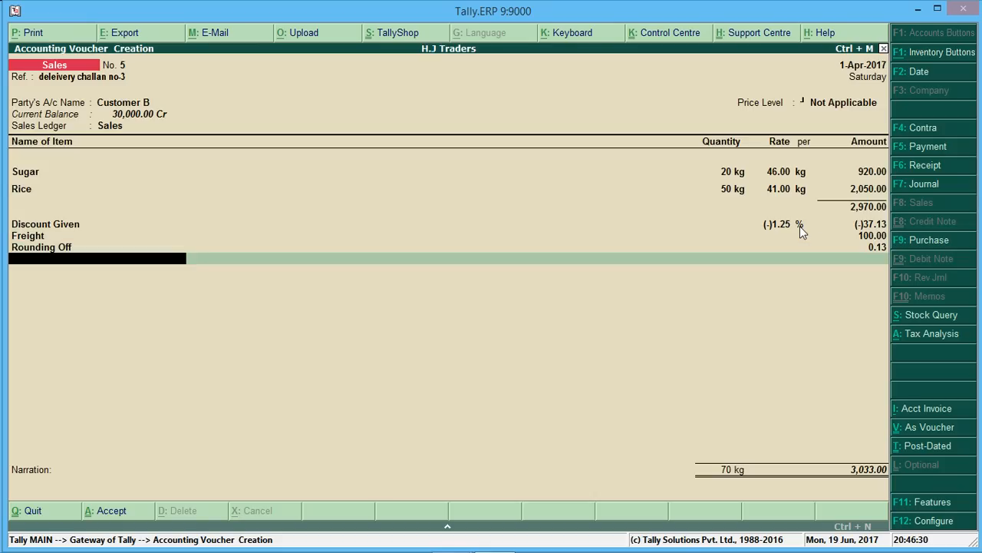
{"action": "key", "text": "Return"}
{"action": "type", "text": "g"}
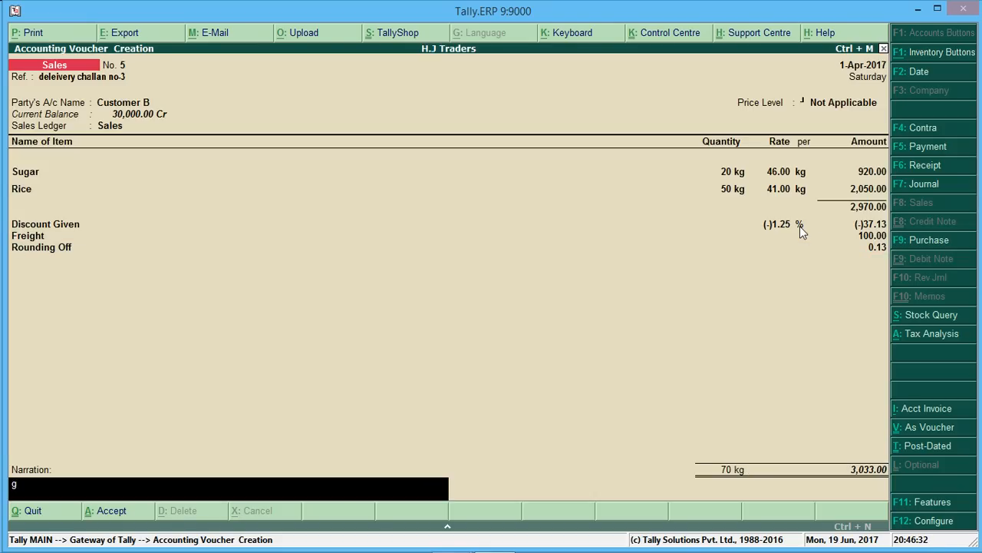
{"action": "type", "text": "oods sold on credit"}
{"action": "key", "text": "Return"}
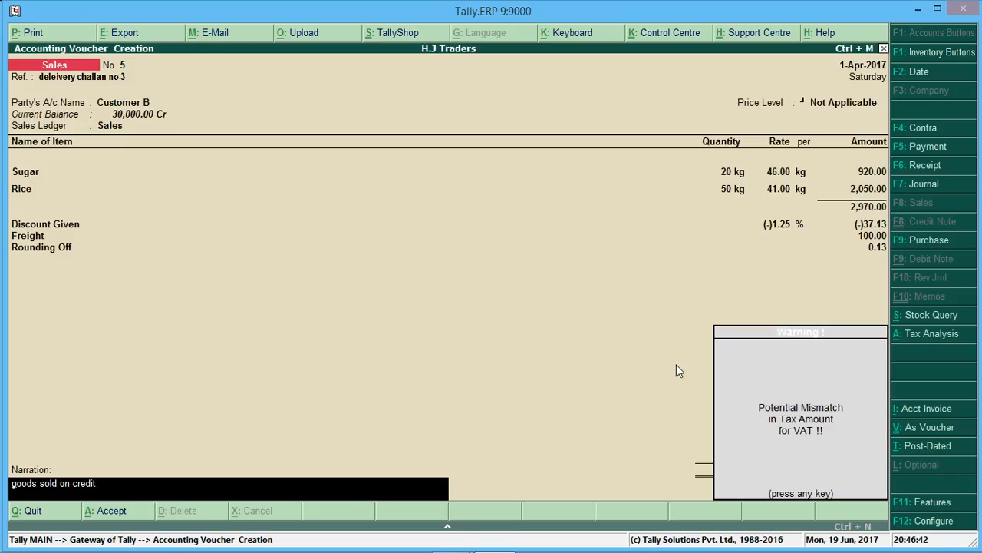
- Preview the invoice for printing again, examine it zoomed from header to declaration, and close the preview
{"action": "key", "text": "Return"}
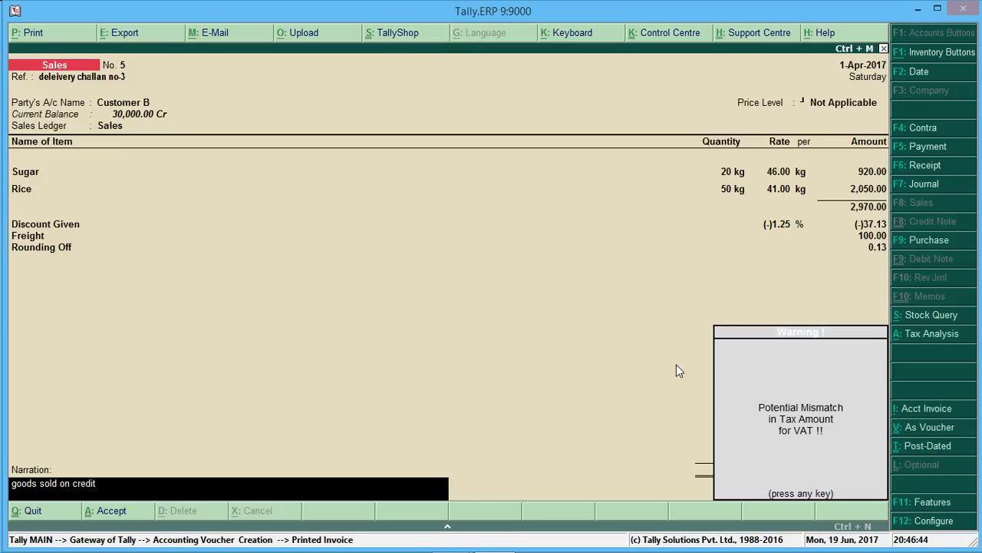
{"action": "key", "text": "Return"}
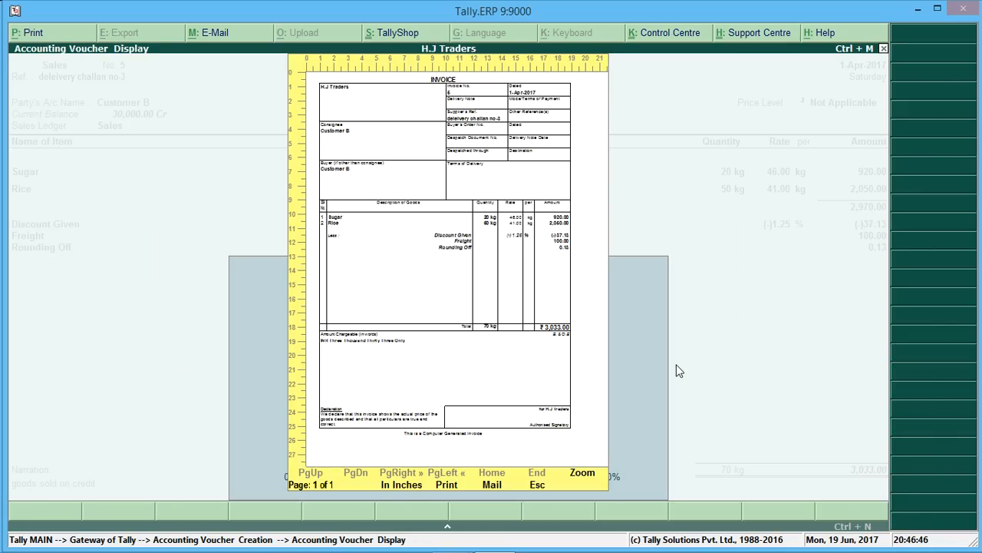
{"action": "left_click", "coordinate": [582, 474]}
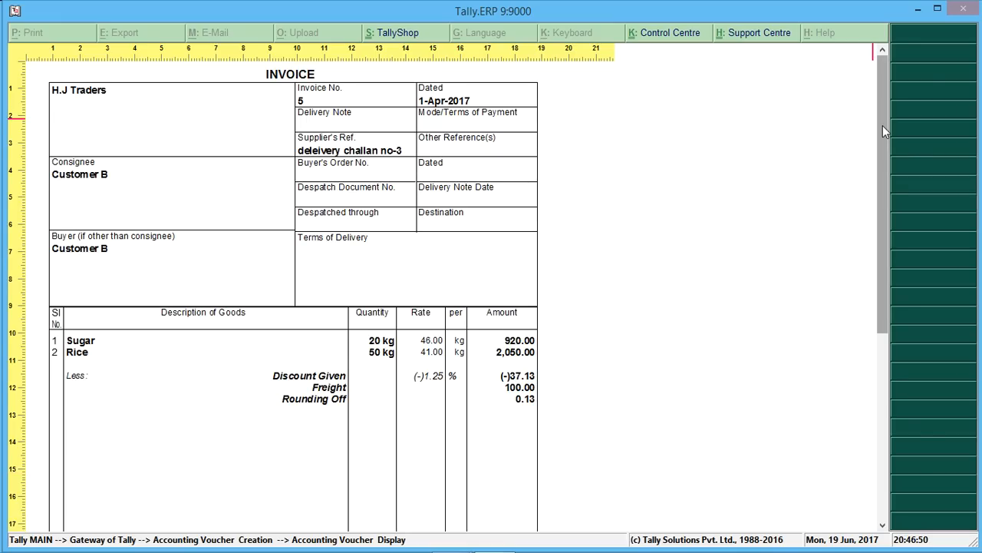
{"action": "scroll", "coordinate": [883, 130], "scroll_direction": "down", "scroll_amount": 1}
{"action": "left_click_drag", "start_coordinate": [883, 125], "coordinate": [882, 316]}
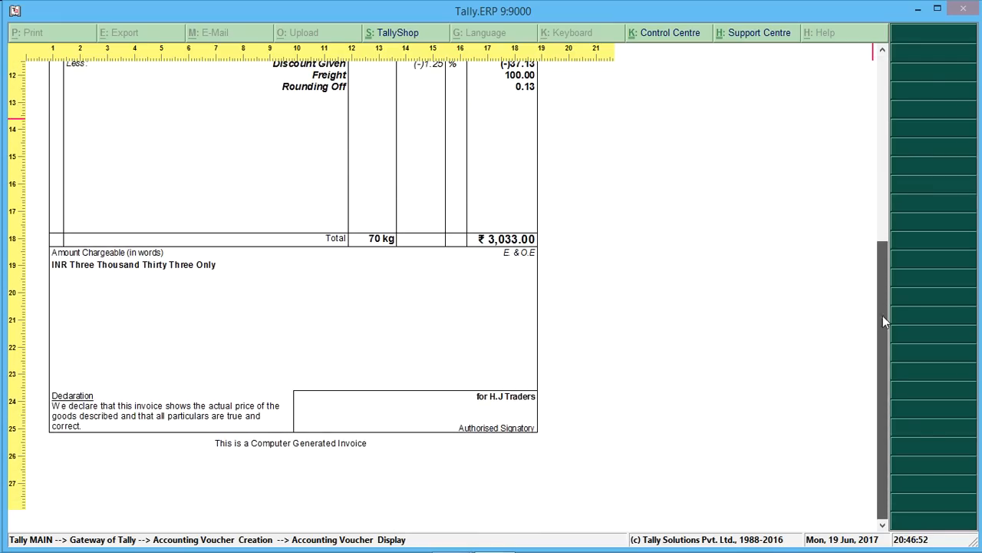
{"action": "left_click_drag", "start_coordinate": [885, 349], "coordinate": [882, 163]}
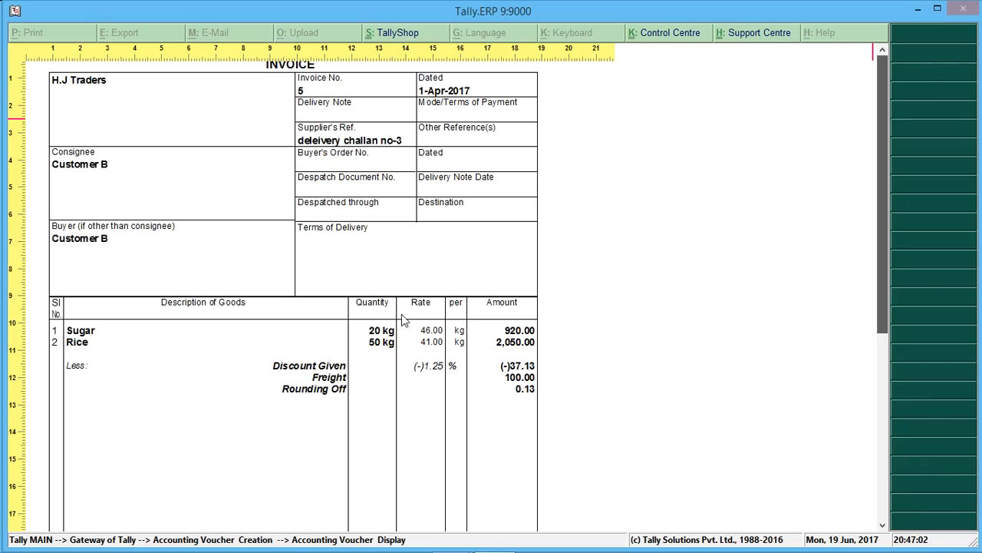
{"action": "key", "text": "alt+z"}
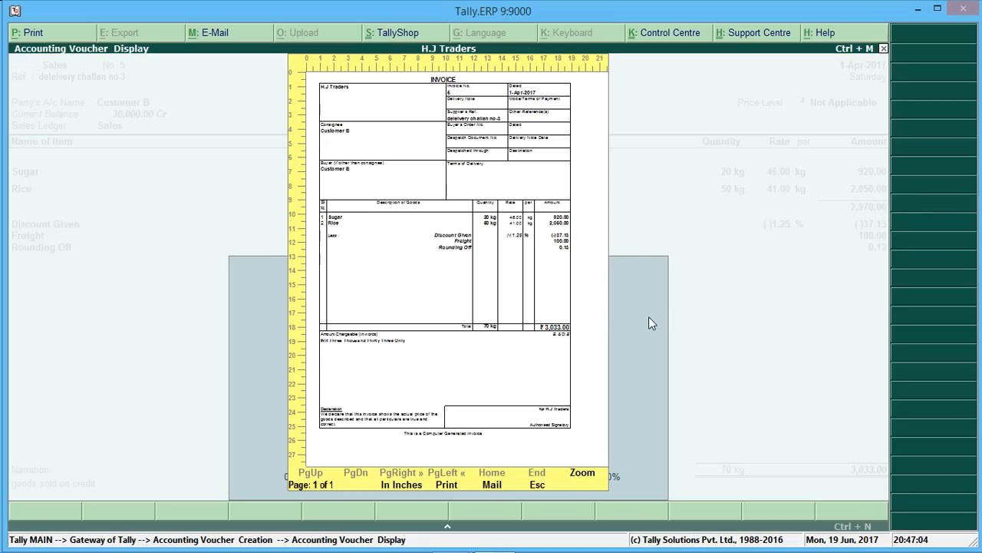
{"action": "key", "text": "Escape"}
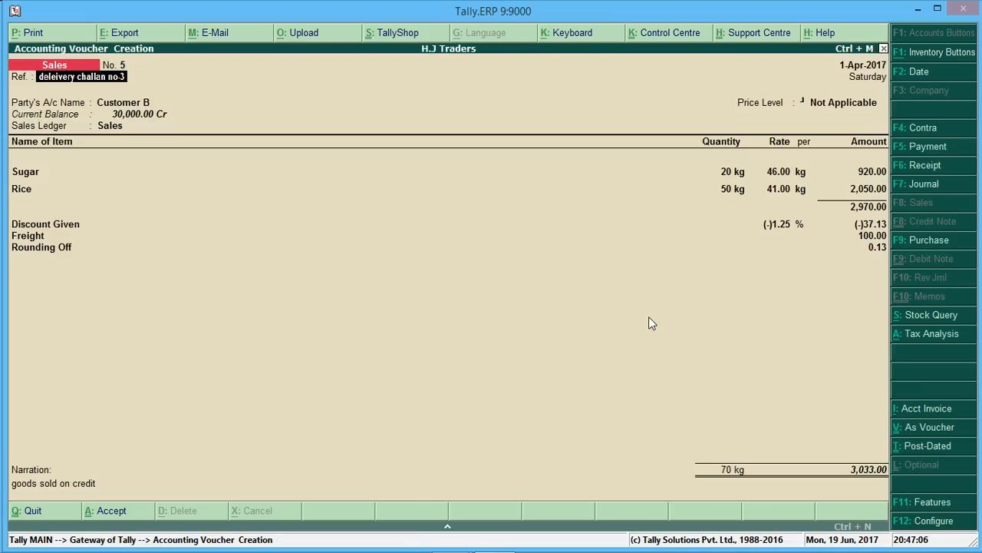